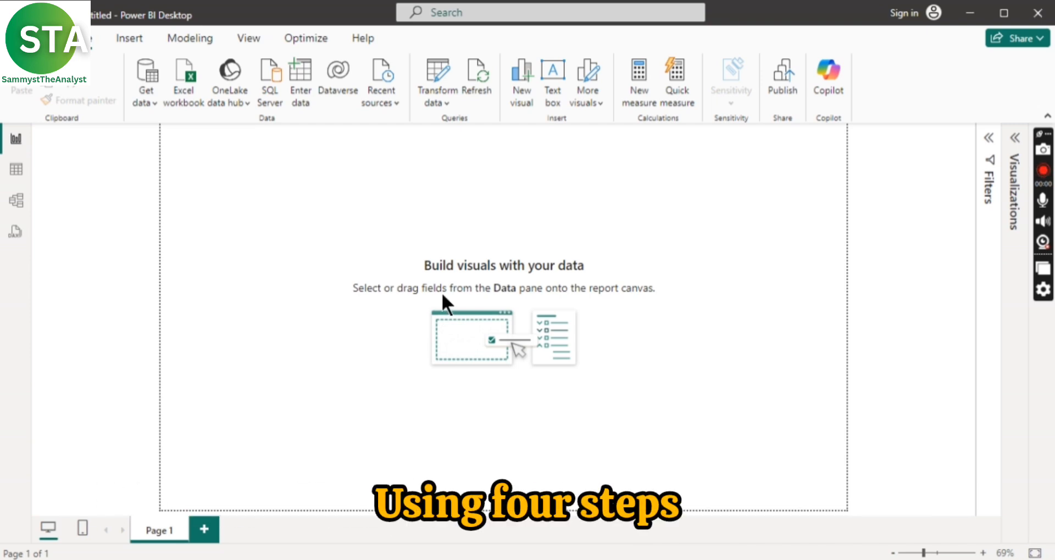
# Step: Create a blank query and write a #date formula in it for year 2024, month 1 and day 1
pyautogui.click(146, 99)
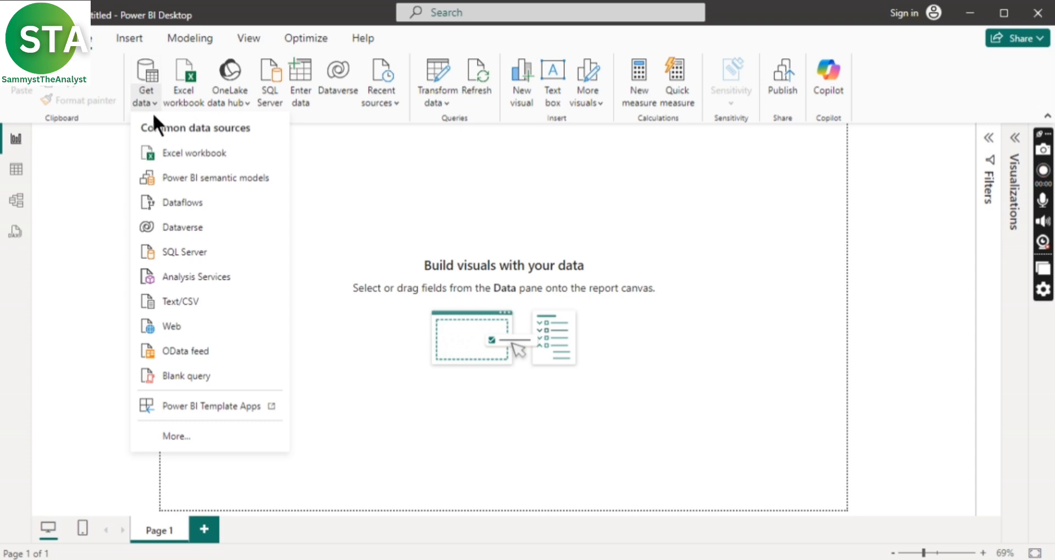
pyautogui.click(177, 374)
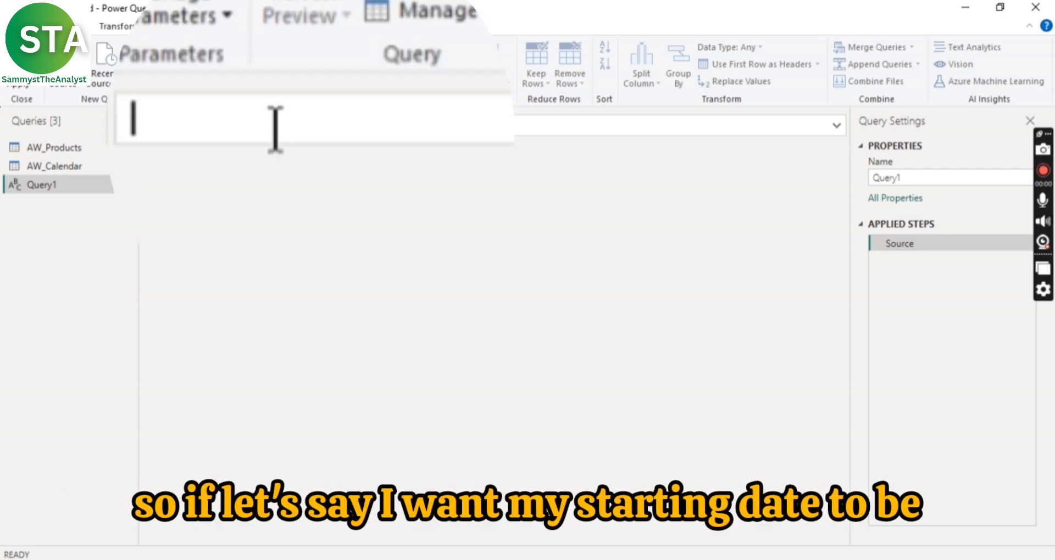
pyautogui.write('=')
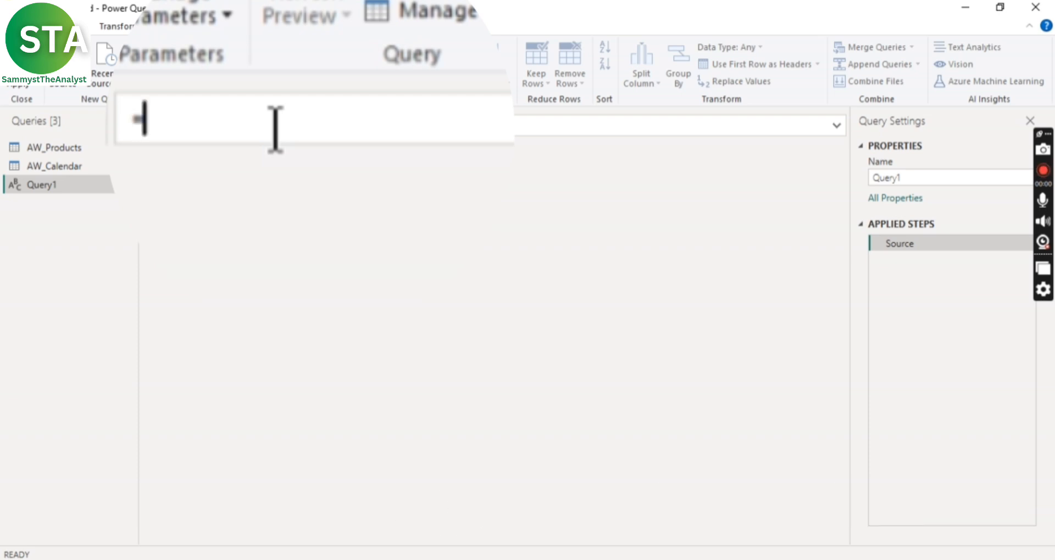
pyautogui.write('#dat')
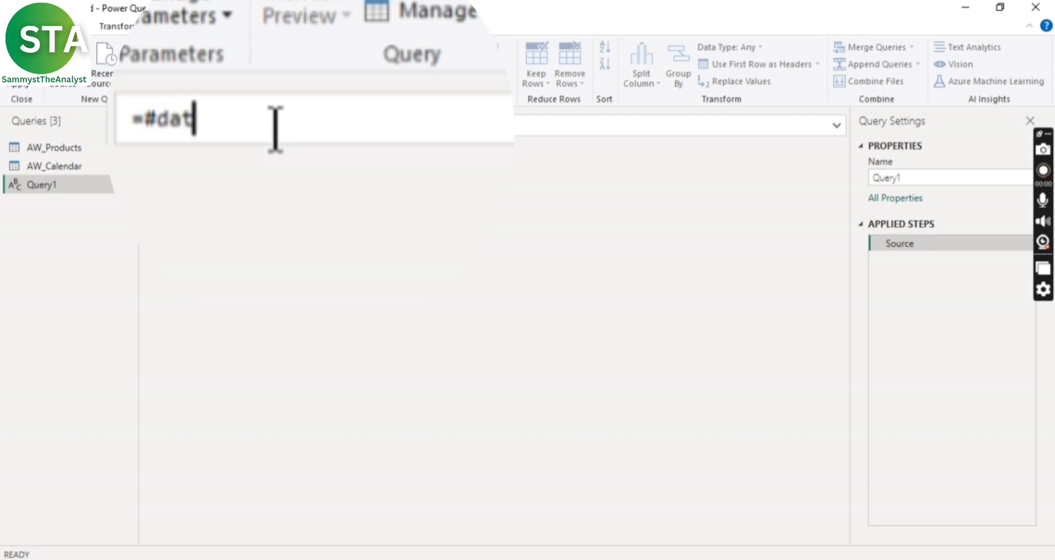
pyautogui.write('e')
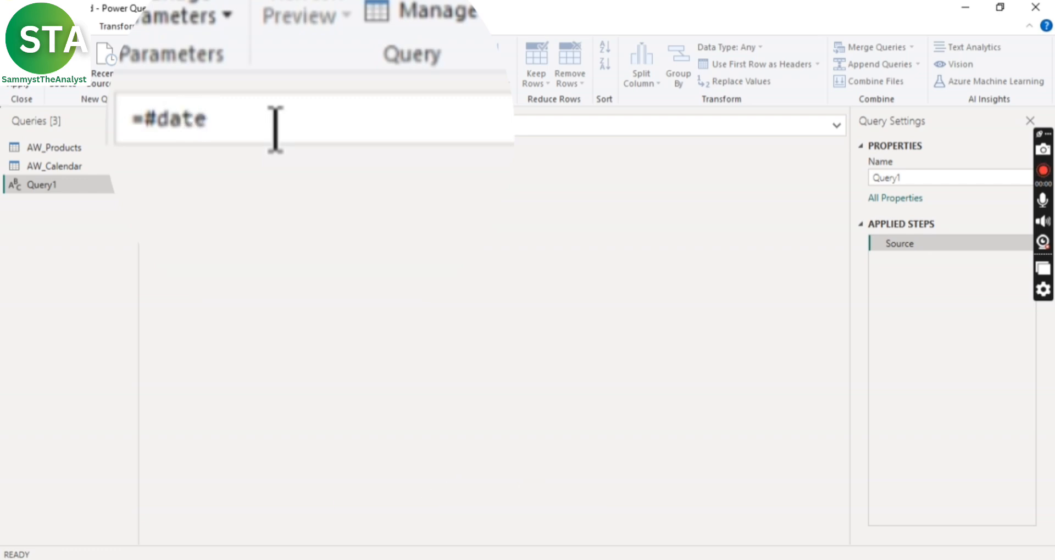
pyautogui.write('(')
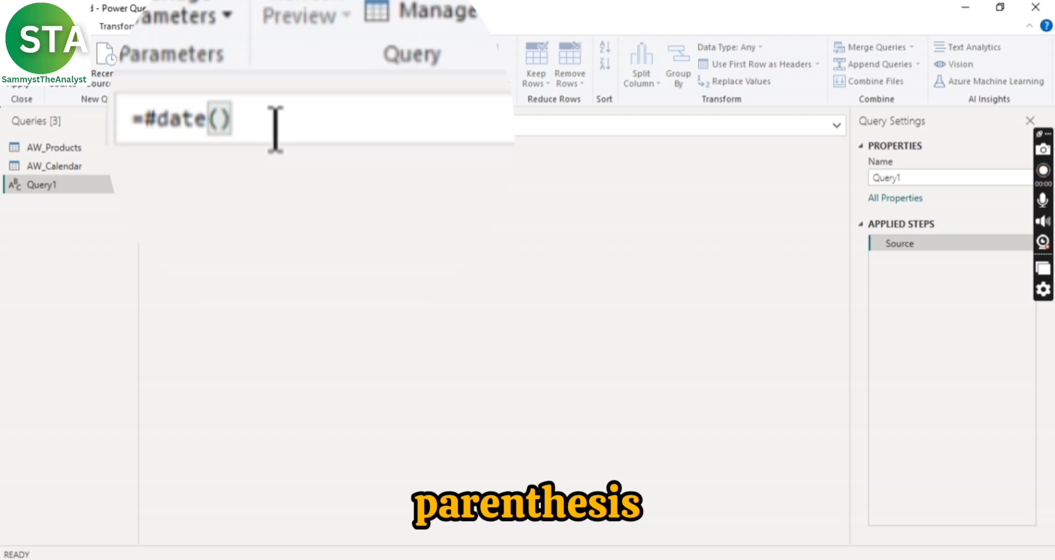
pyautogui.write('202')
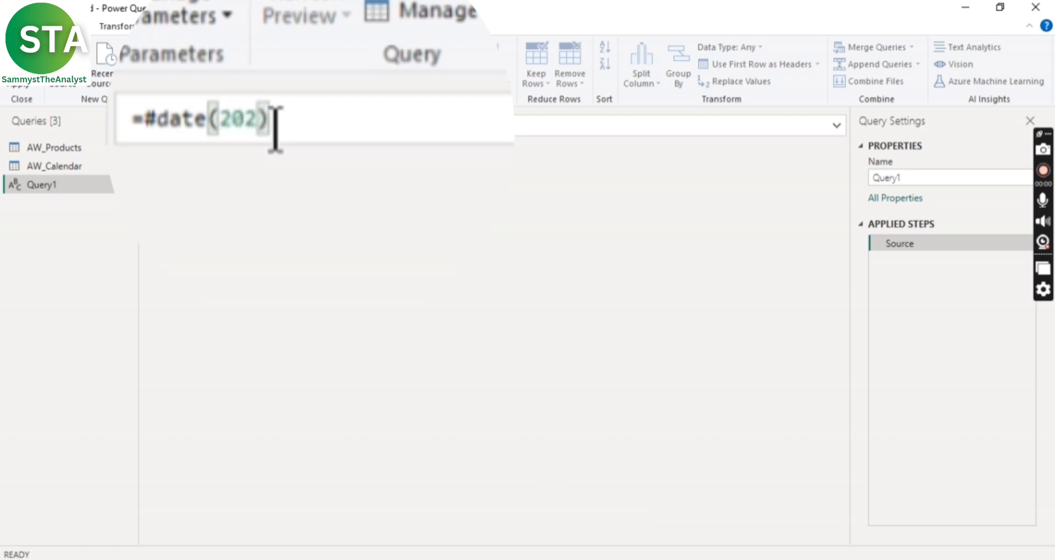
pyautogui.write('4')
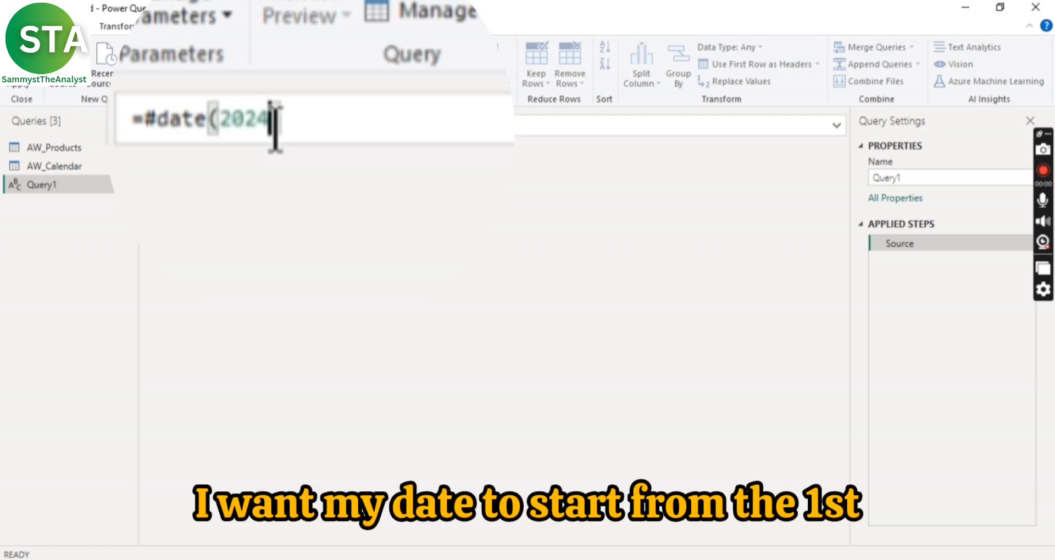
pyautogui.write(',')
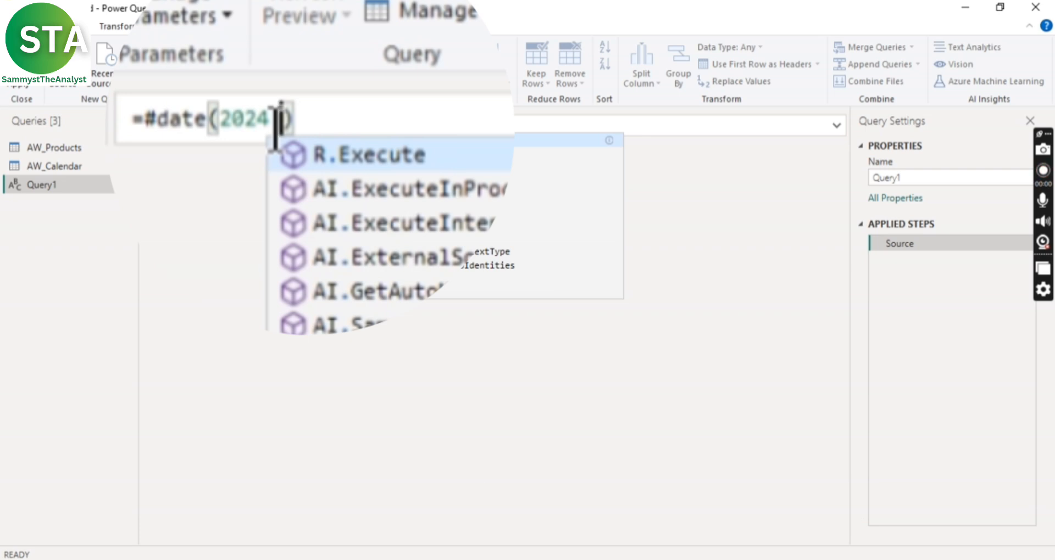
pyautogui.write('1')
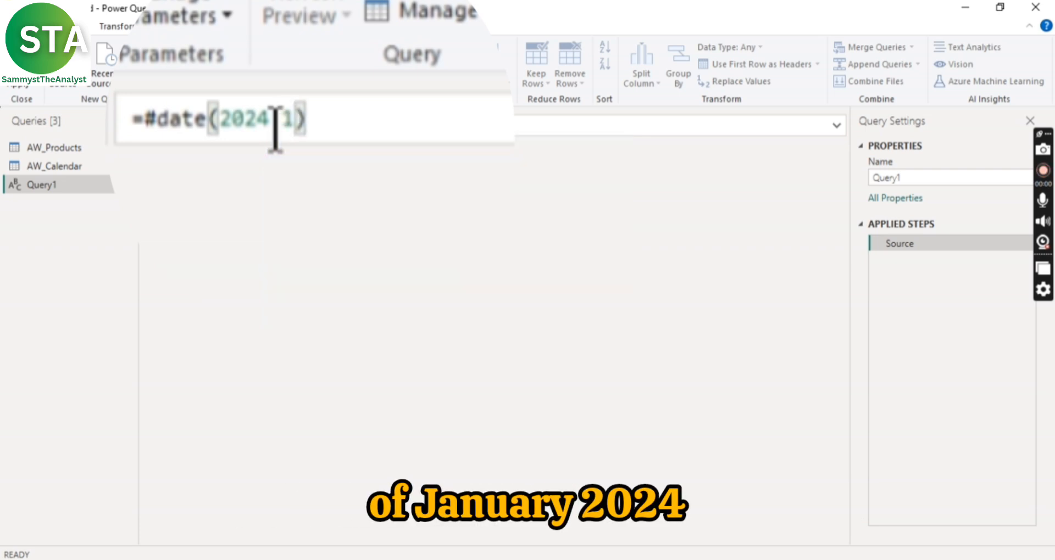
pyautogui.write('.1')
pyautogui.press('BackSpace')
pyautogui.press('BackSpace')
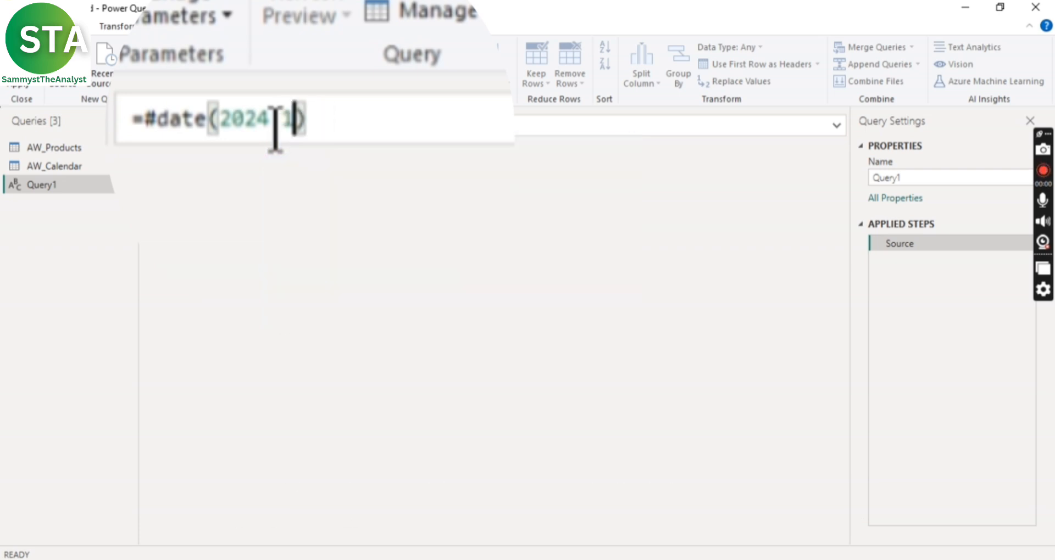
pyautogui.write(',')
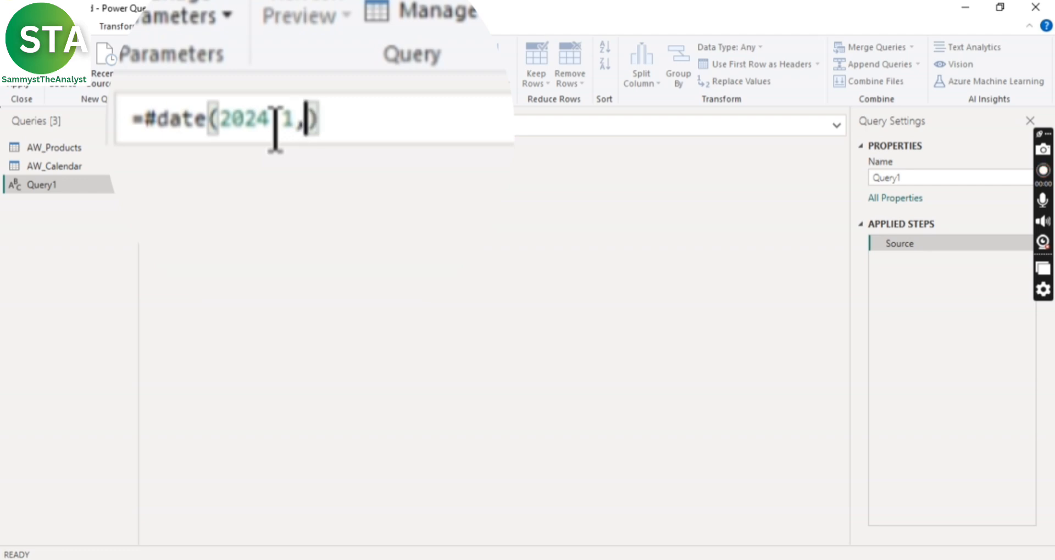
pyautogui.write('1')
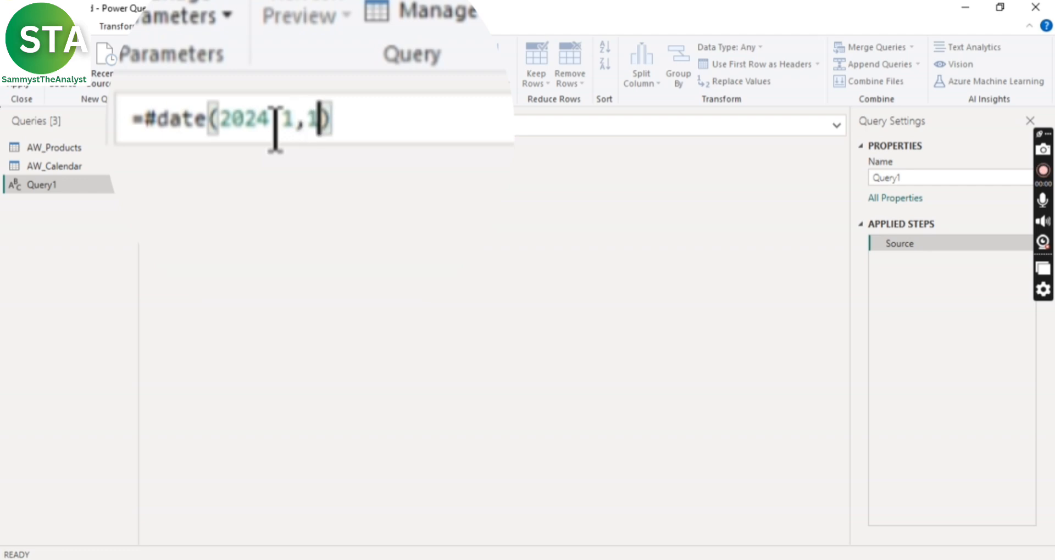
# Step: Replace the separator after 2024 with a comma and commit the formula =#date(2024,1,1)
pyautogui.click(276, 127)
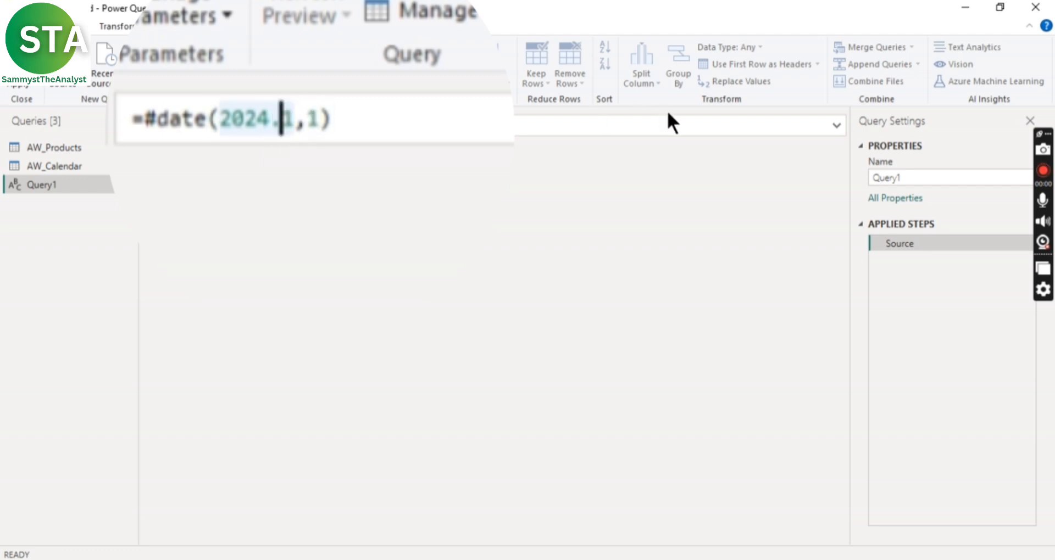
pyautogui.press('BackSpace')
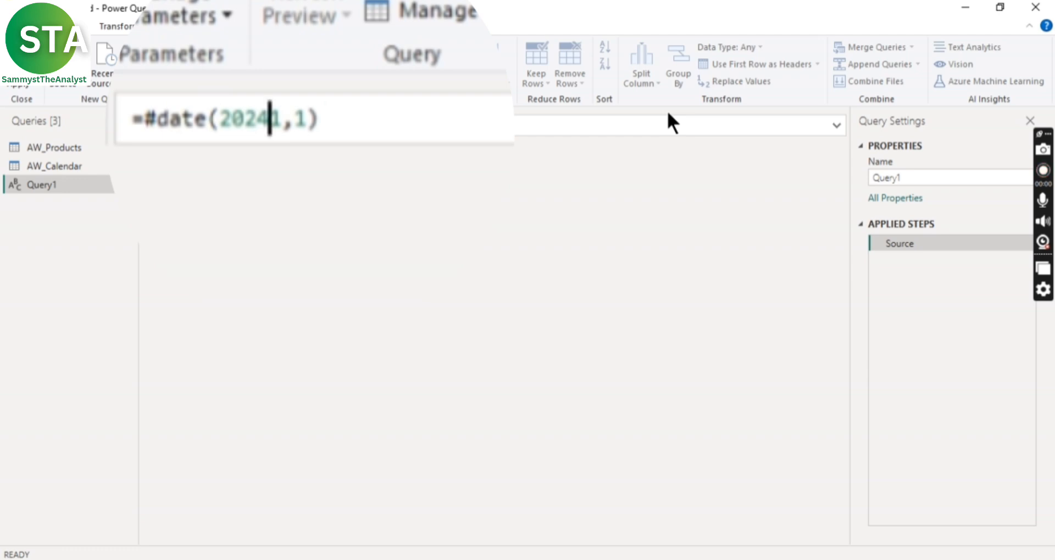
pyautogui.write(',')
pyautogui.press('End')
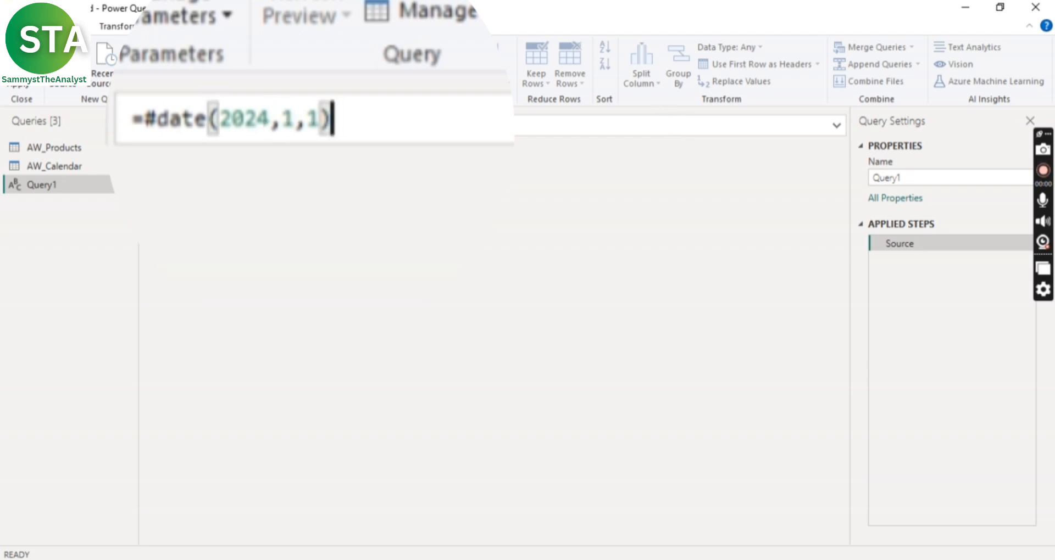
pyautogui.press('Return')
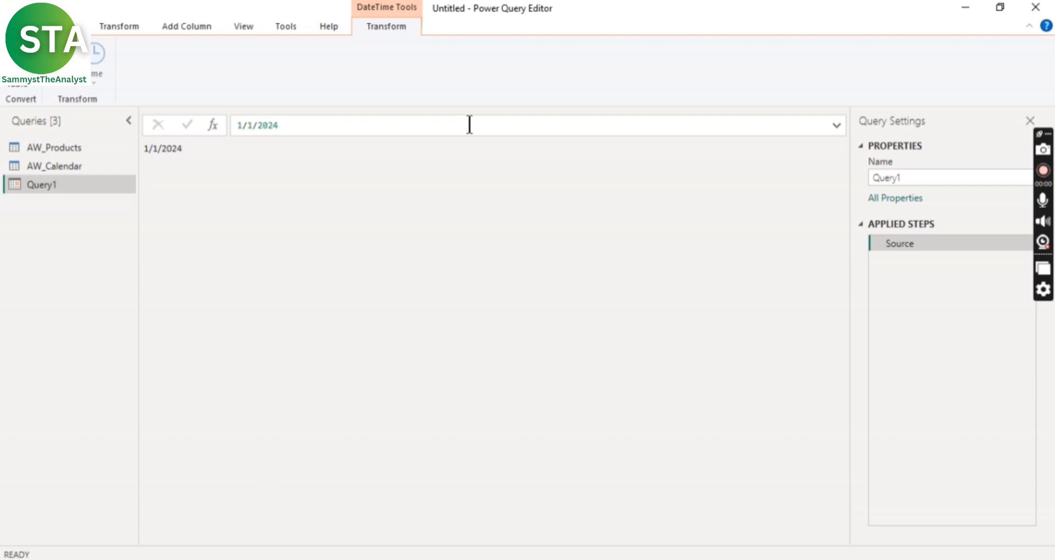
# Step: Rename the new query as Rolling_Calendar
pyautogui.doubleClick(922, 177)
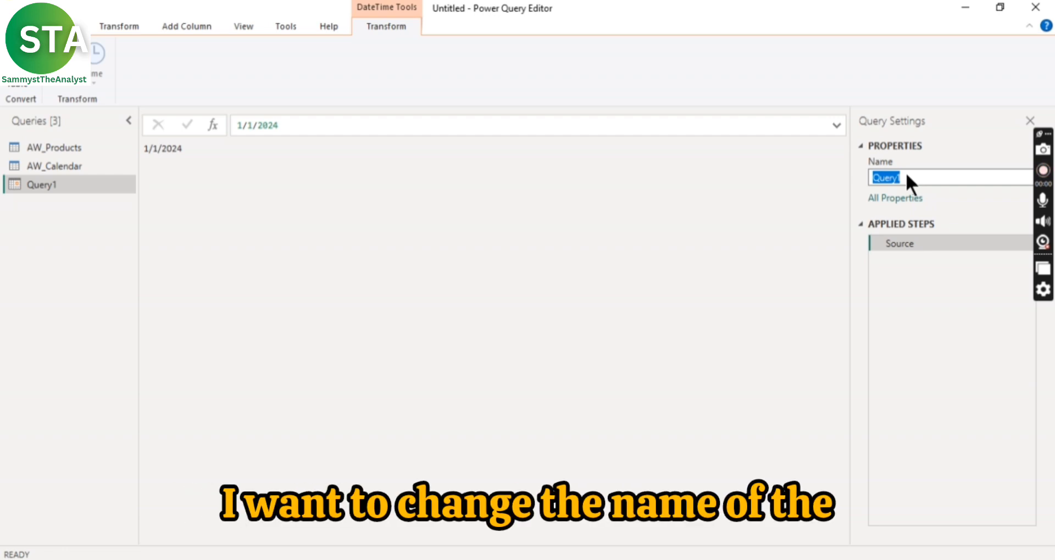
pyautogui.write('Rol')
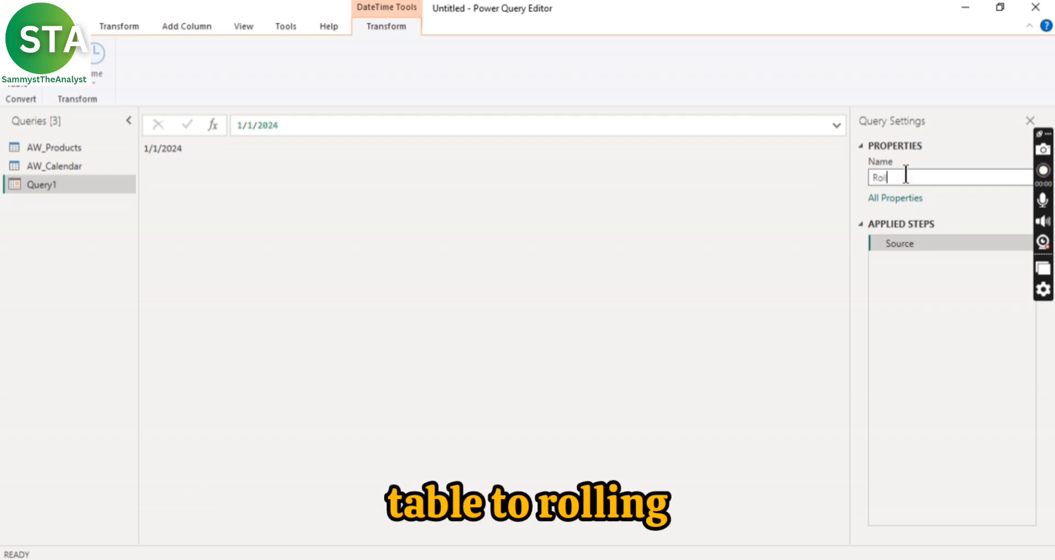
pyautogui.write('ling')
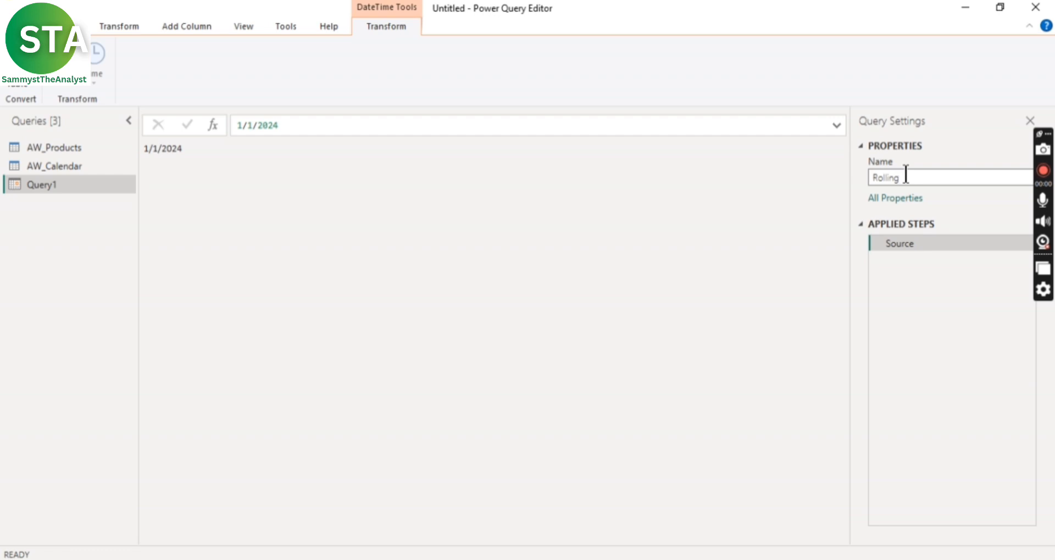
pyautogui.write('_Calendar')
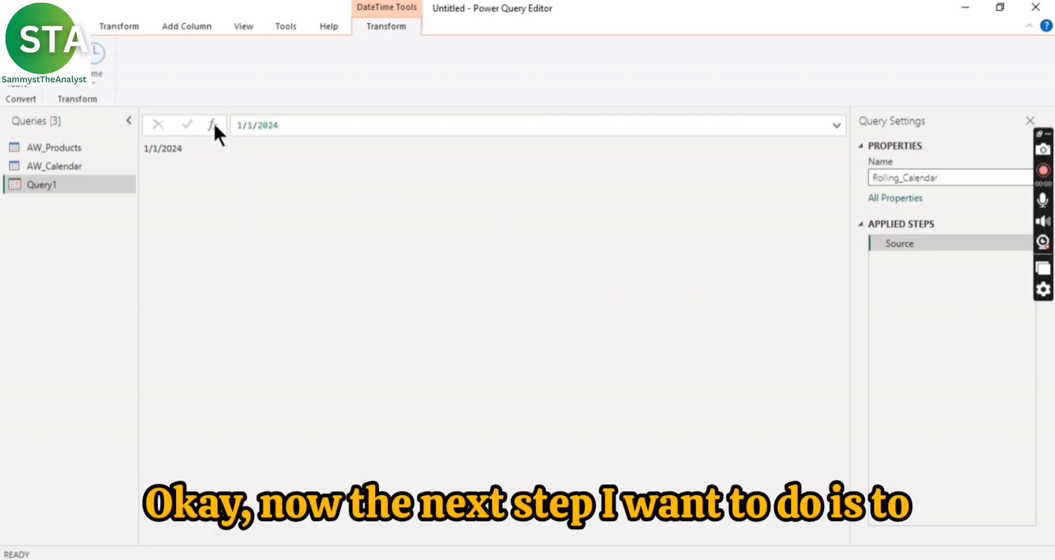
pyautogui.press('Return')
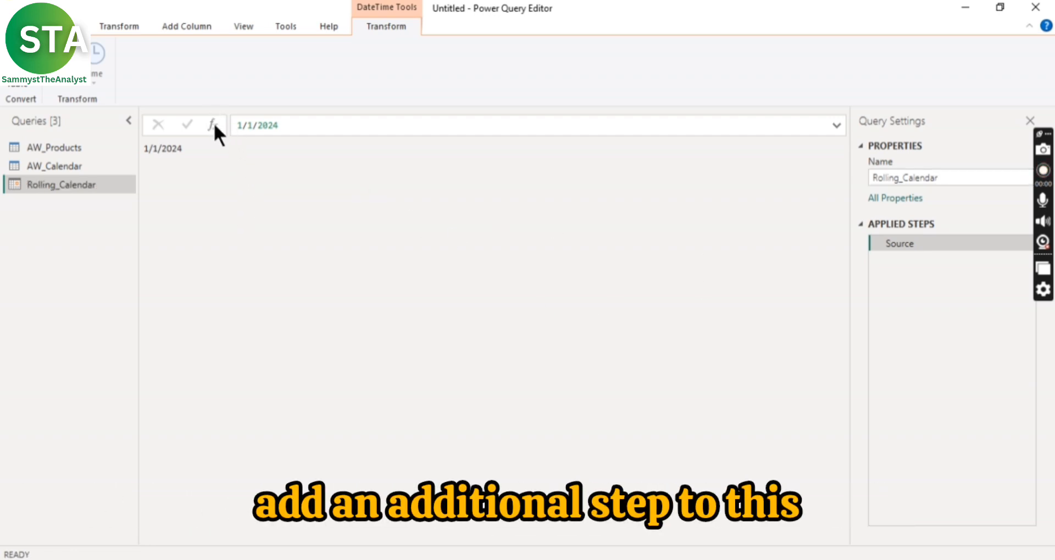
# Step: Add a custom step after Source and clear the Source reference from its formula, keeping the equals sign
pyautogui.click(214, 125)
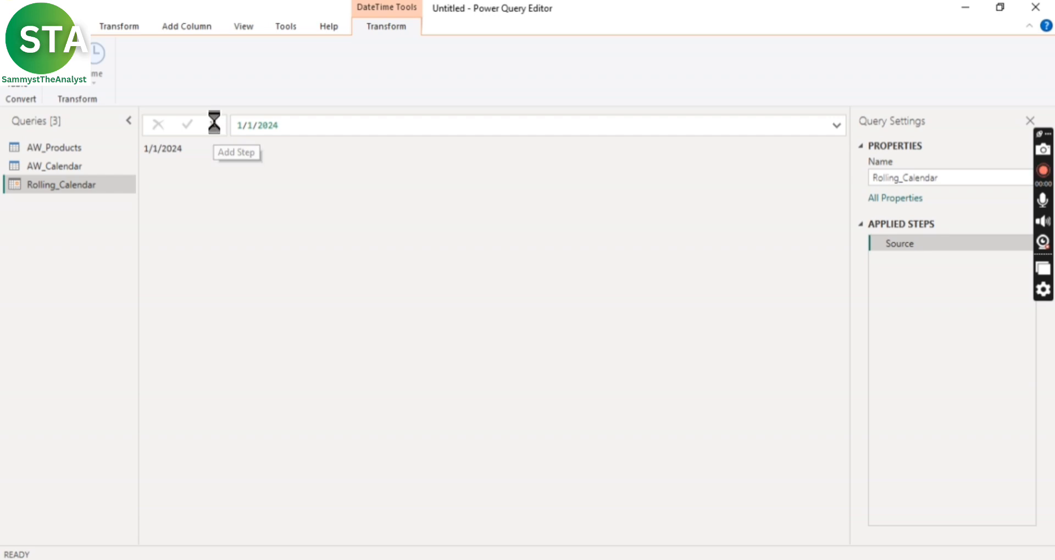
pyautogui.click(308, 126)
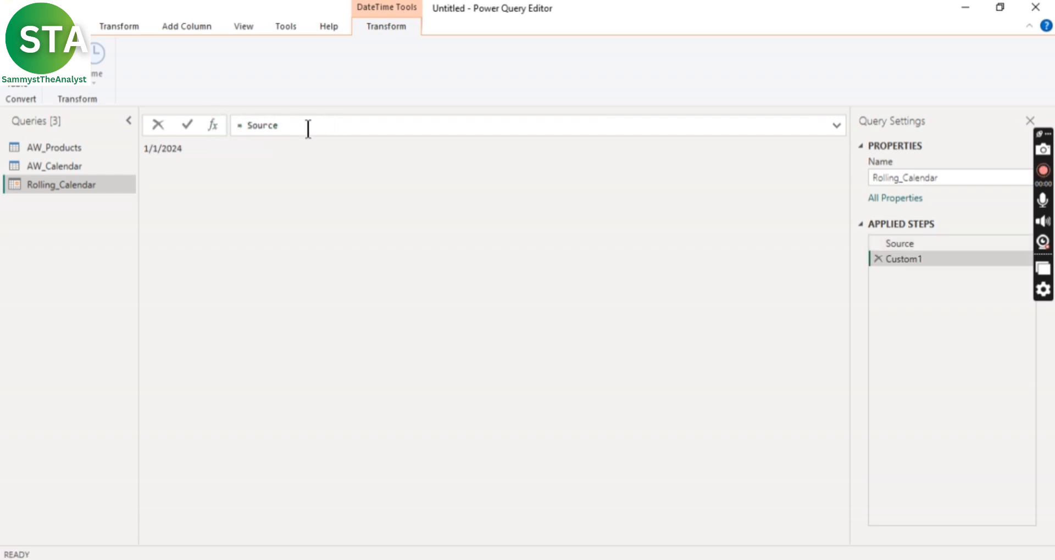
pyautogui.doubleClick(308, 125)
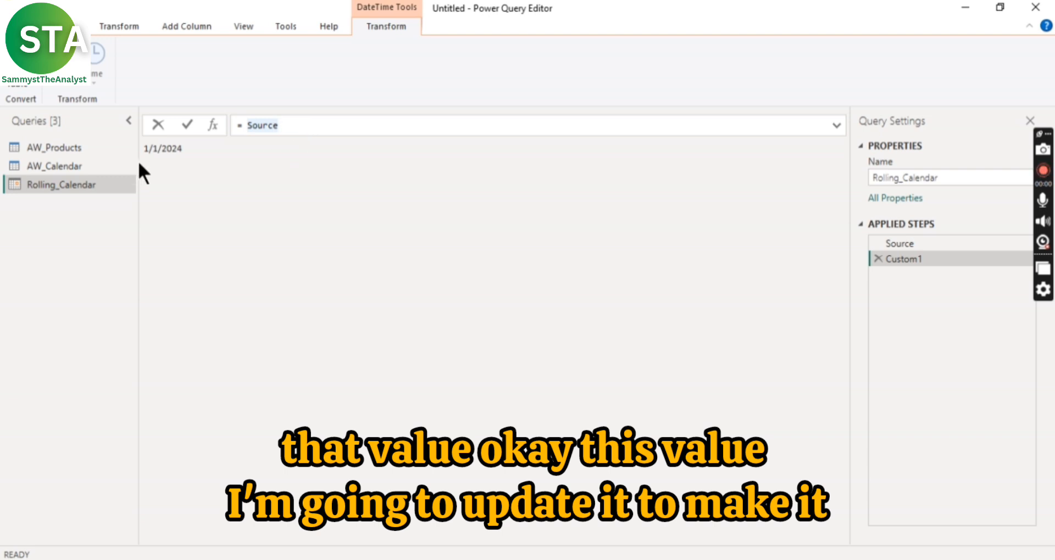
pyautogui.click(318, 125)
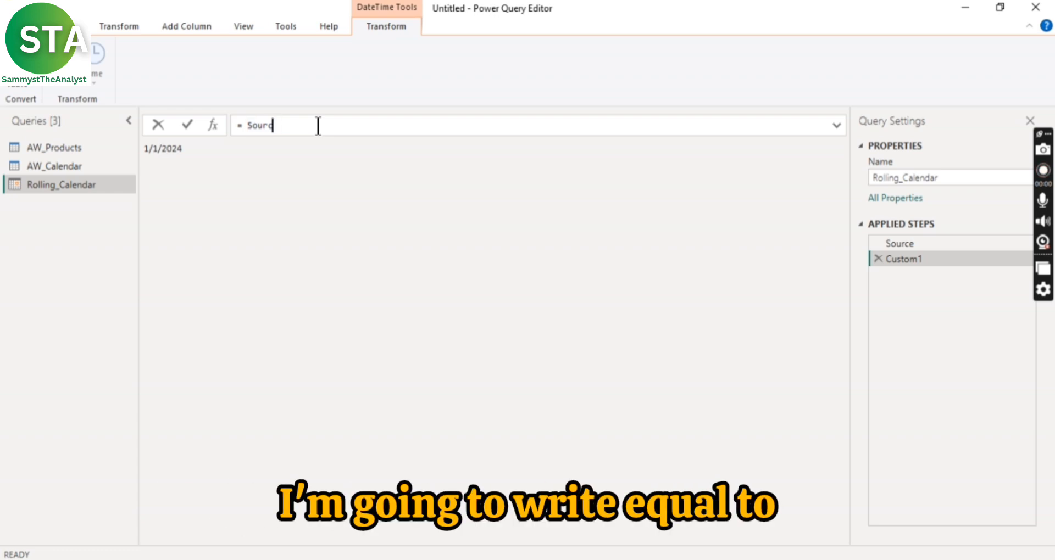
pyautogui.press('BackSpace')
pyautogui.press('BackSpace')
pyautogui.press('BackSpace')
pyautogui.press('BackSpace')
pyautogui.press('BackSpace')
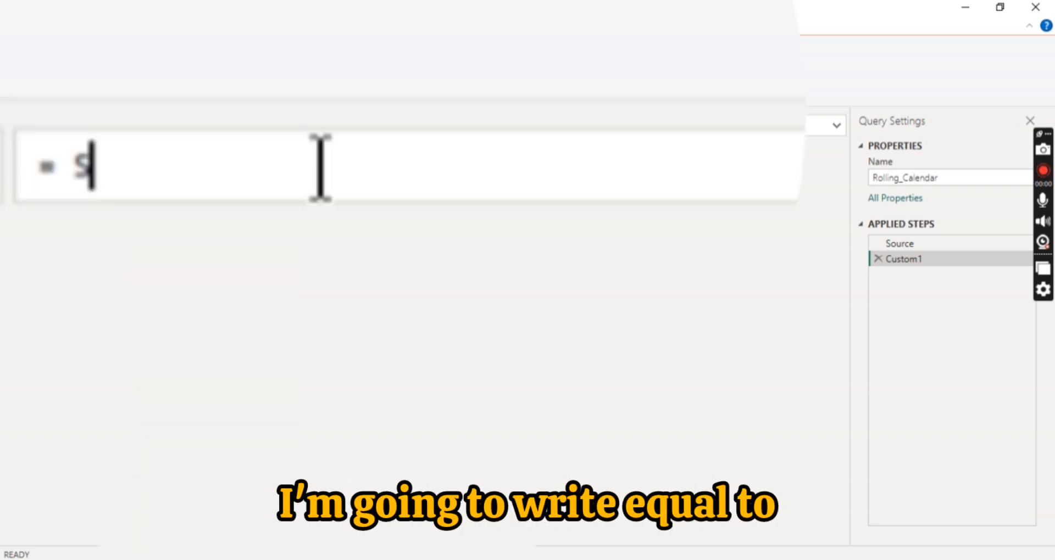
pyautogui.press('BackSpace')
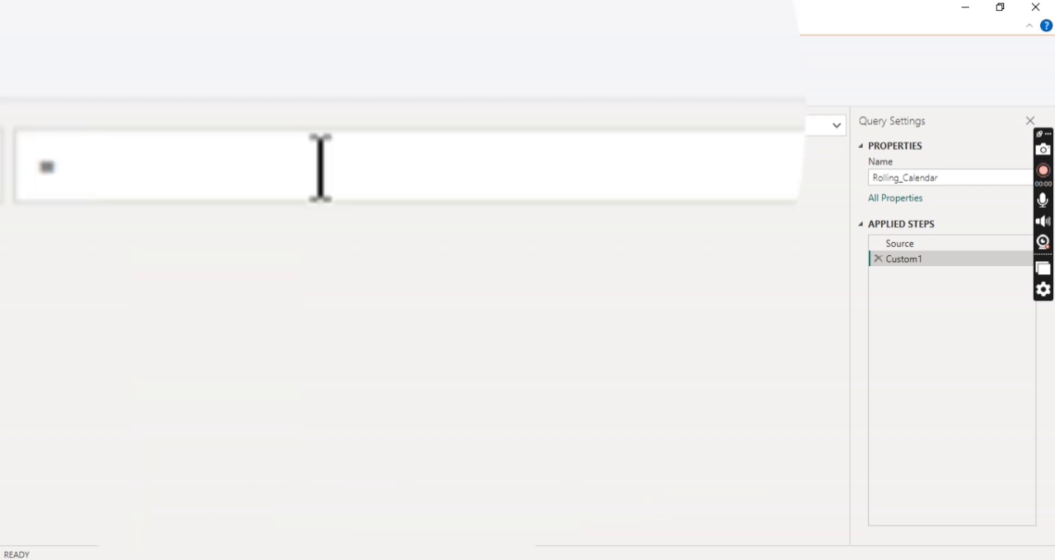
# Step: Write a List.Dates function in the custom step's formula with Source as its start date
pyautogui.write('List')
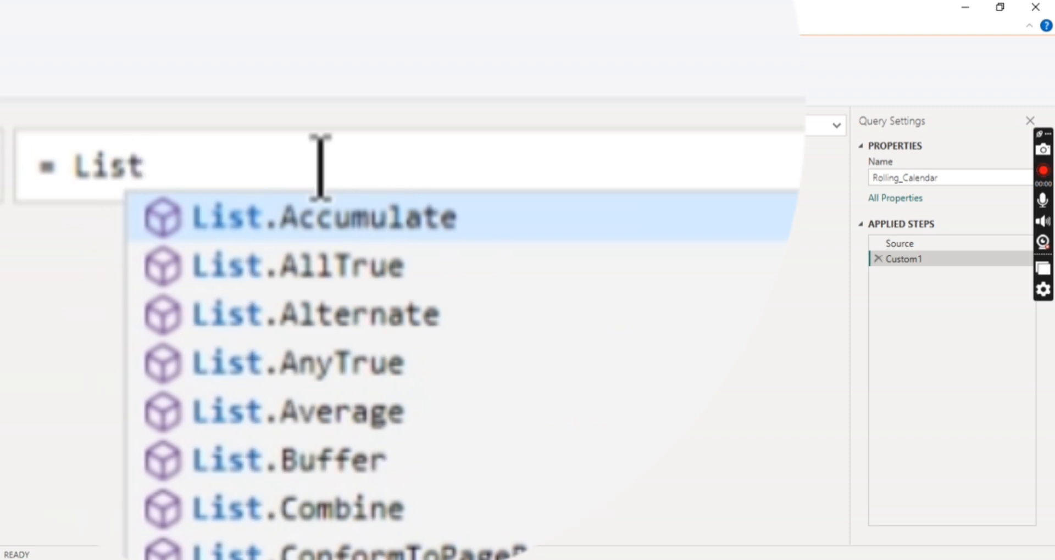
pyautogui.write('.')
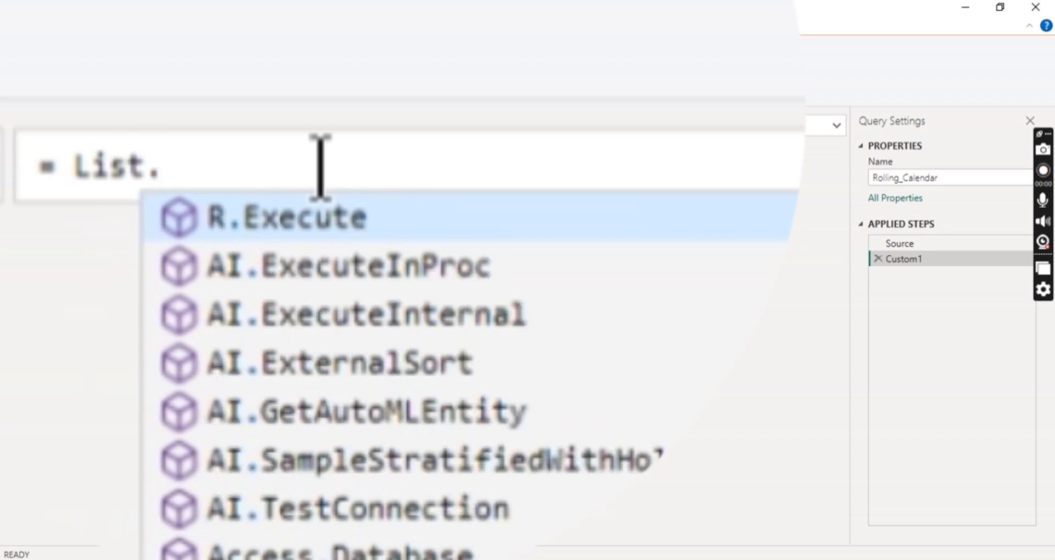
pyautogui.write('D')
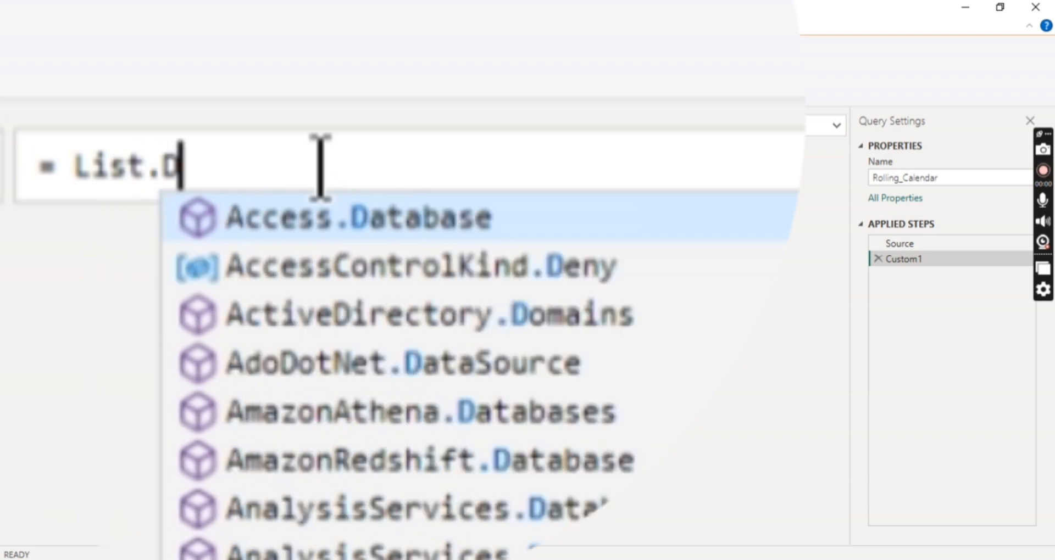
pyautogui.write('ar')
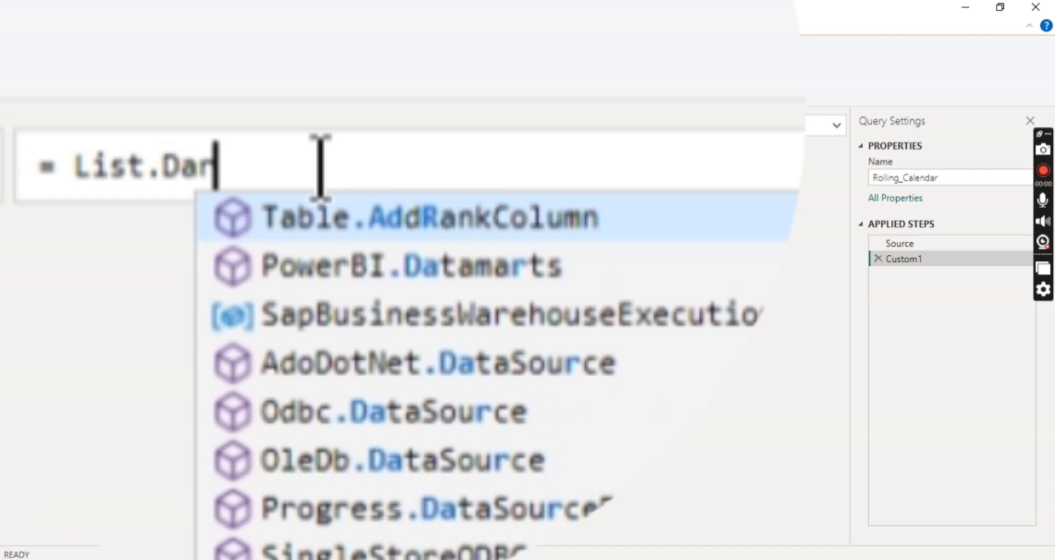
pyautogui.press('BackSpace')
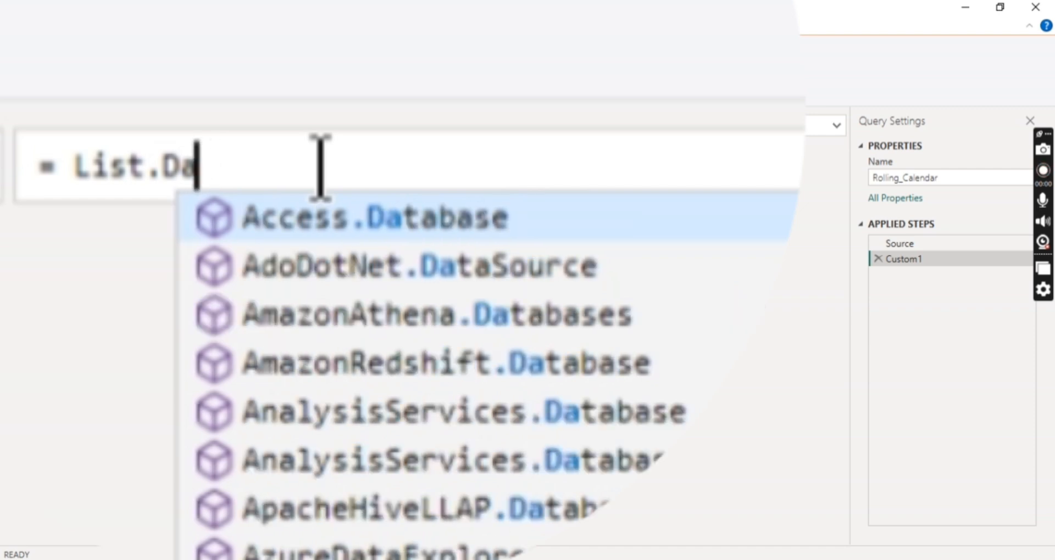
pyautogui.write('tes(')
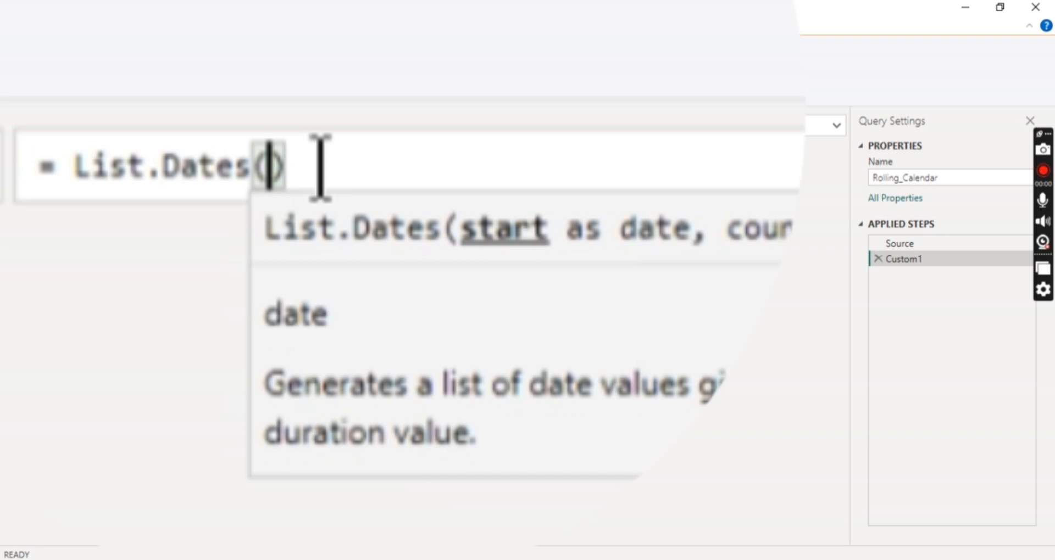
pyautogui.write('S')
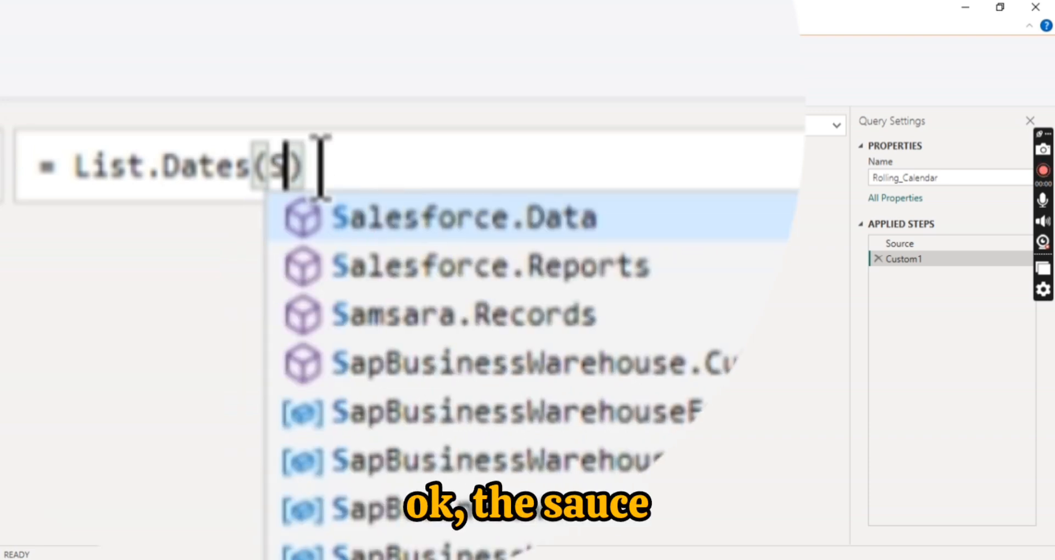
pyautogui.write('ource')
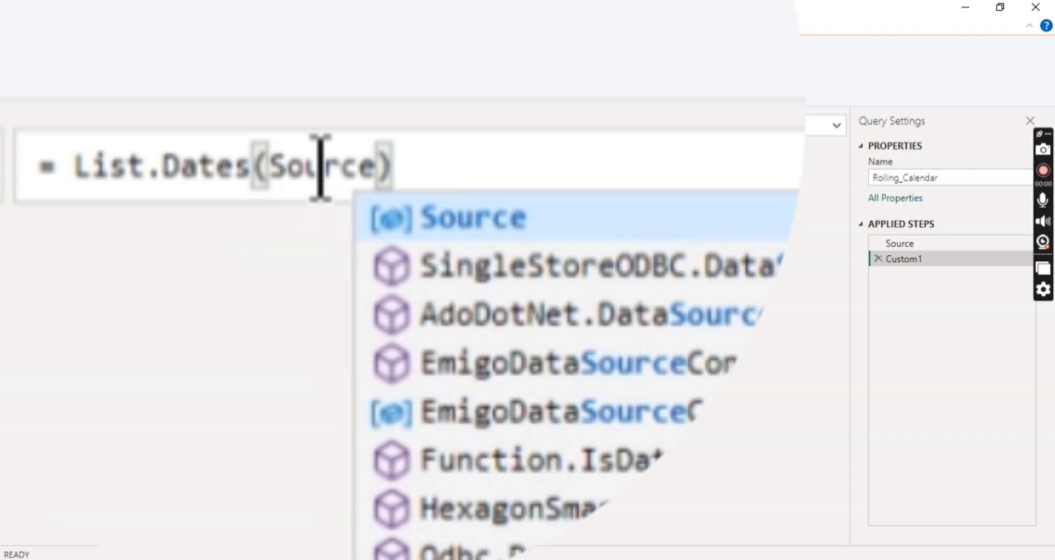
# Step: Add Number.From() as the count argument of List.Dates, after Source and a comma
pyautogui.write(', N')
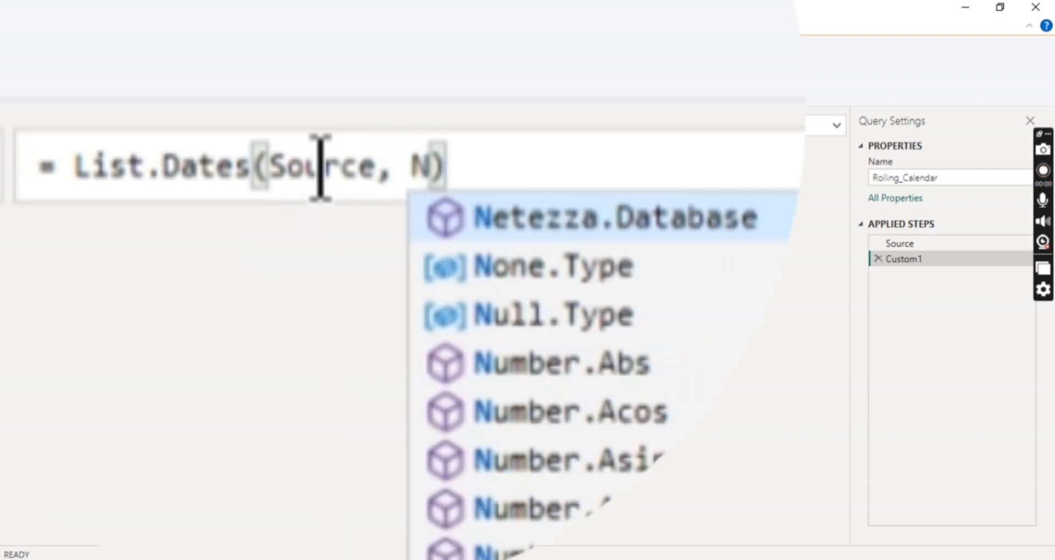
pyautogui.write('umber')
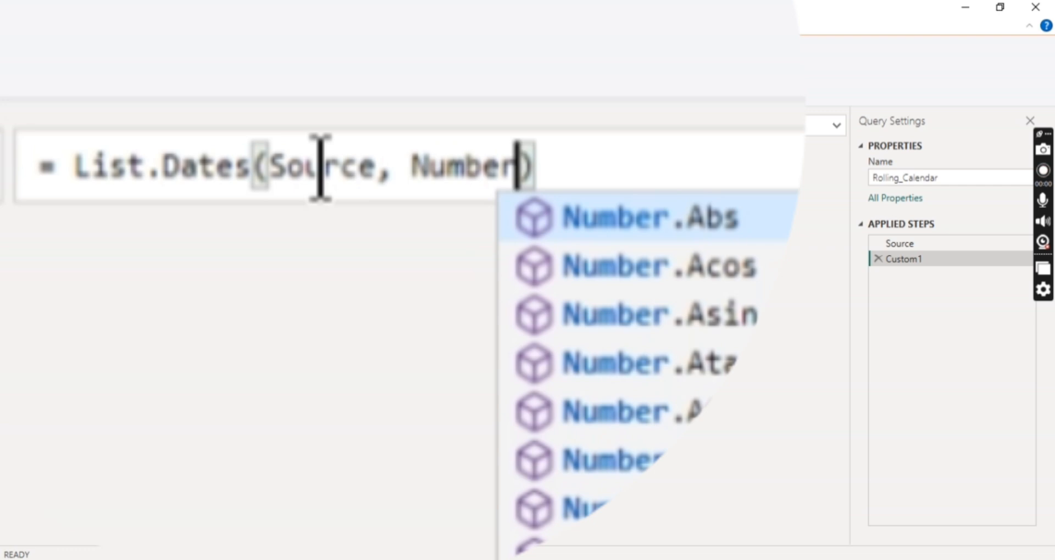
pyautogui.write('.')
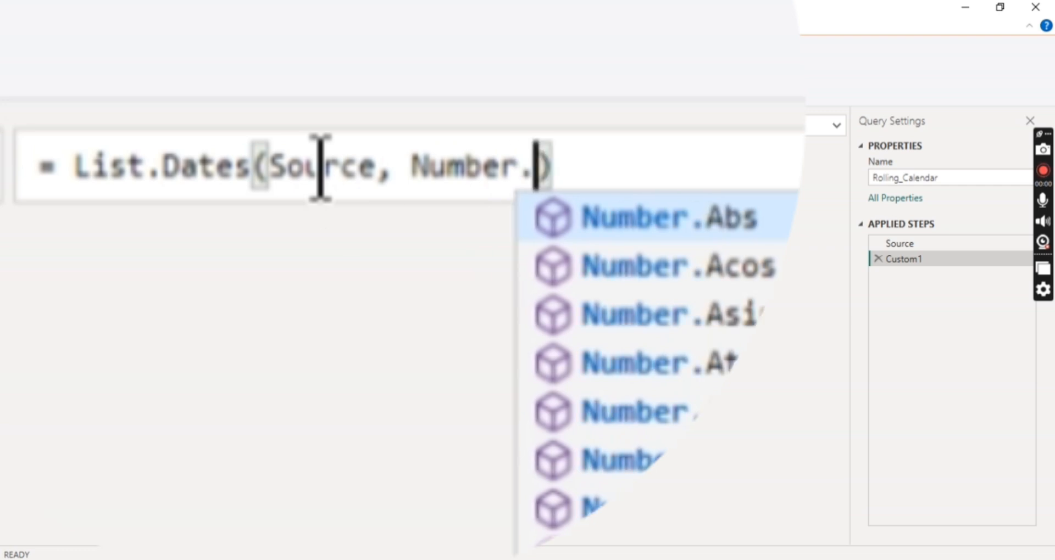
pyautogui.write('f')
pyautogui.press('BackSpace')
pyautogui.write('Fro')
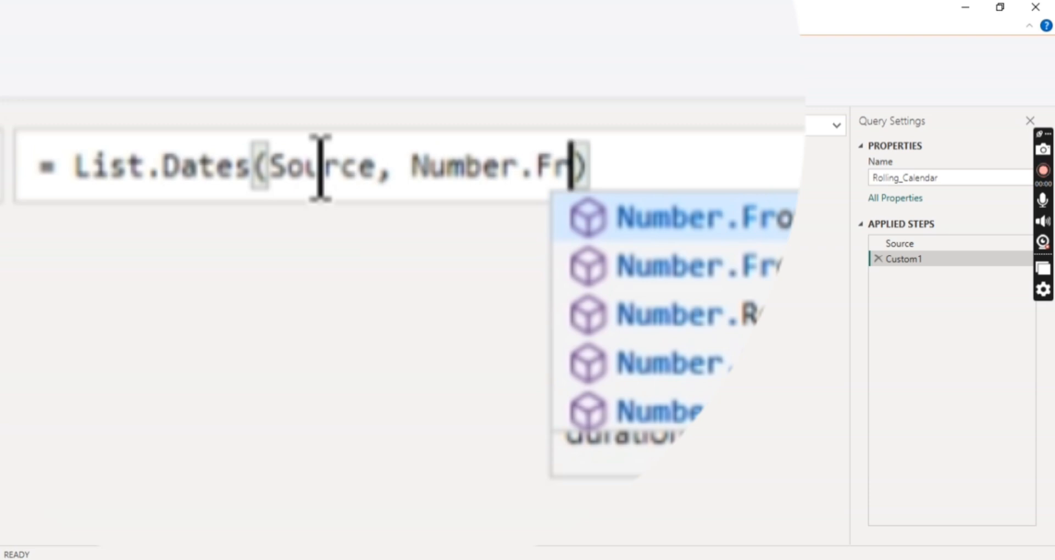
pyautogui.write('m')
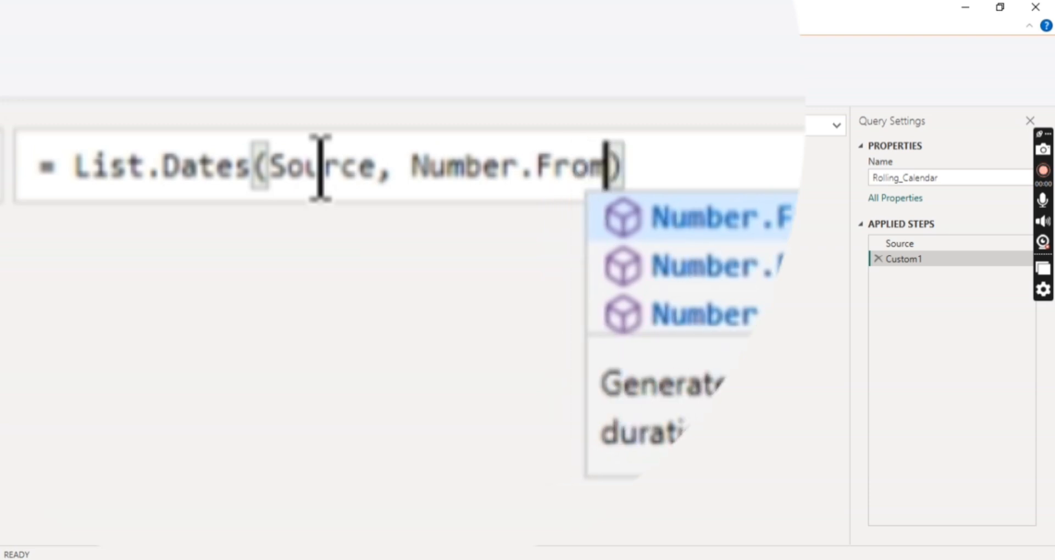
pyautogui.write('(')
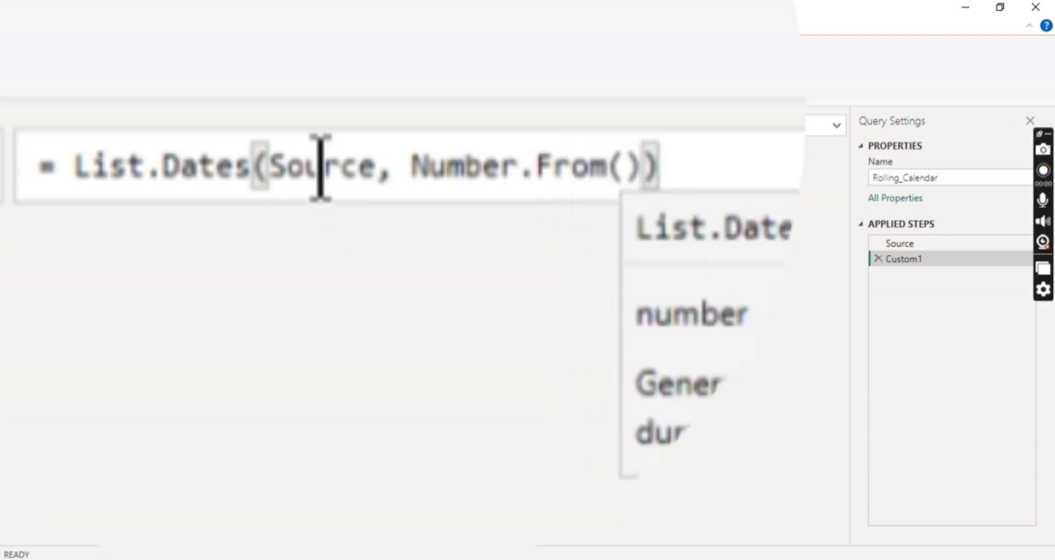
pyautogui.press('Left')
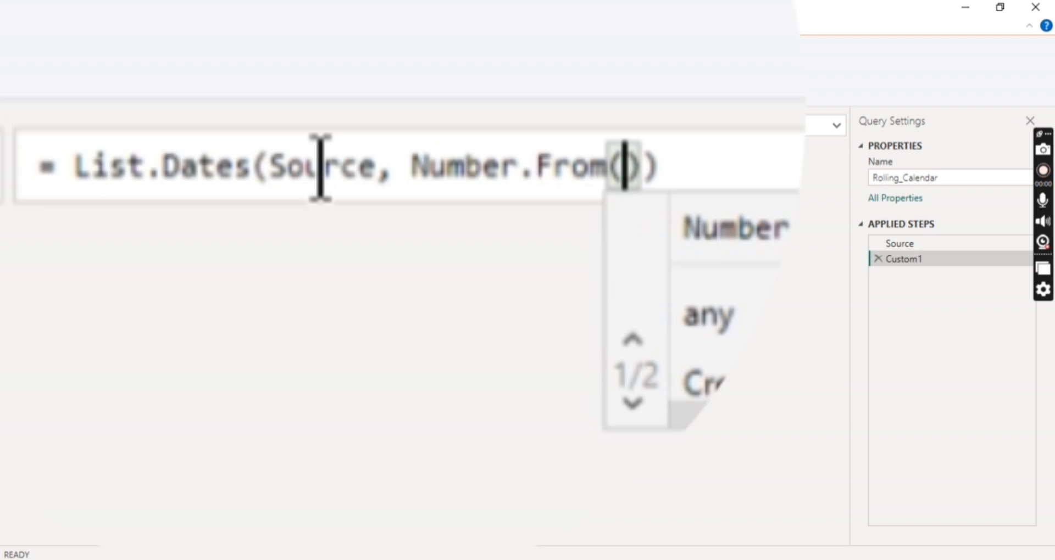
# Step: Nest DateTime.LocalNow() inside the Number.From function
pyautogui.write('Date')
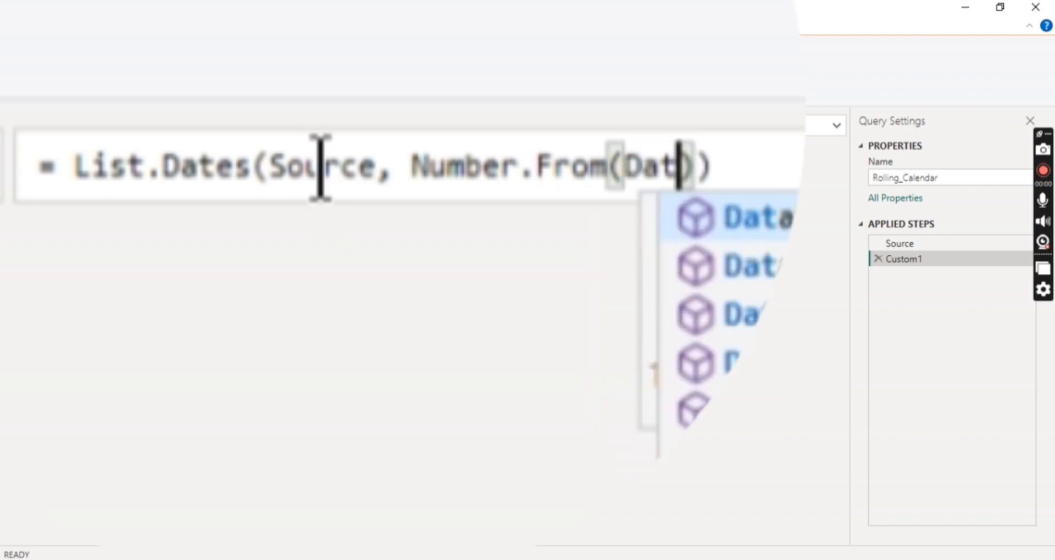
pyautogui.write('Time')
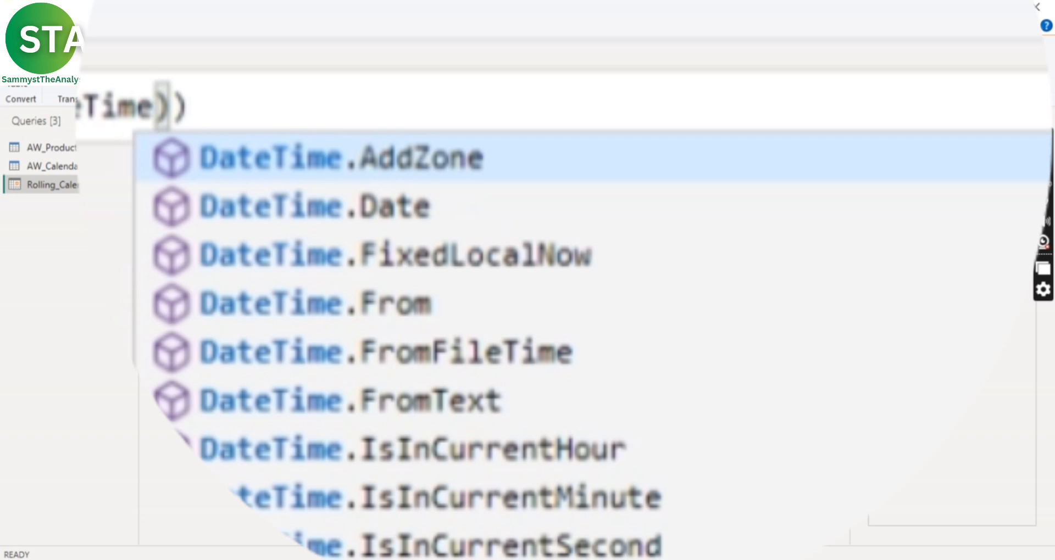
pyautogui.write('.')
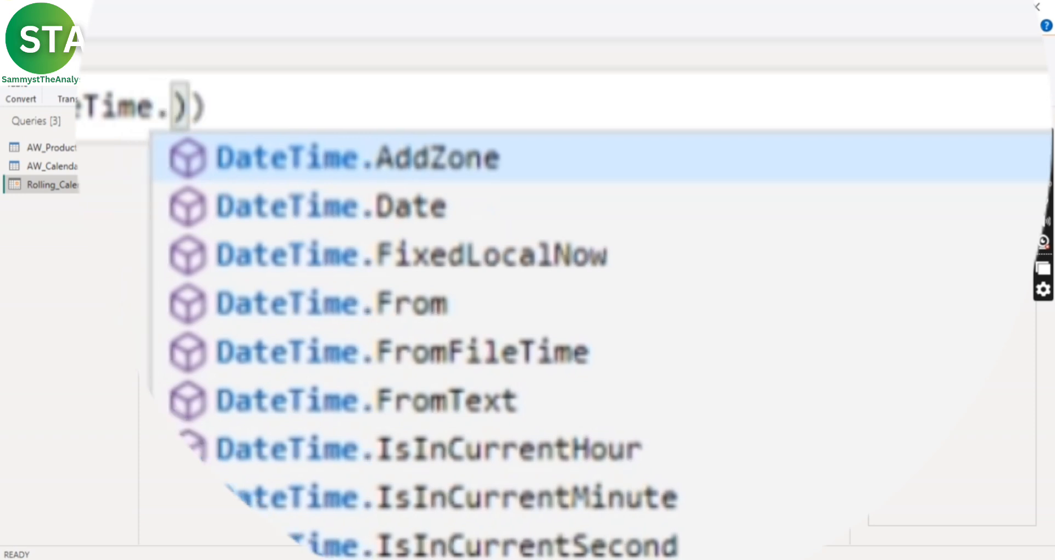
pyautogui.write('Loc')
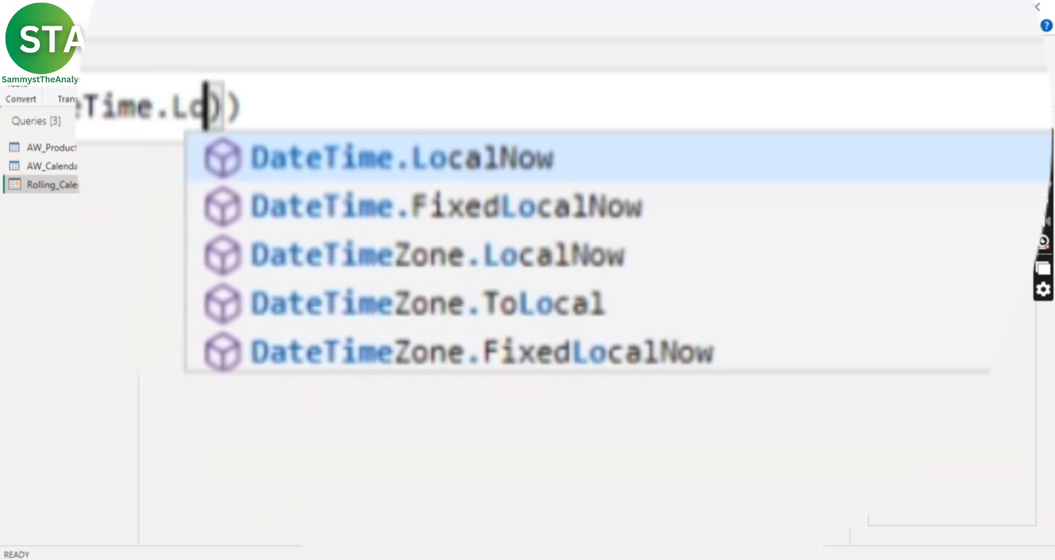
pyautogui.write('alN')
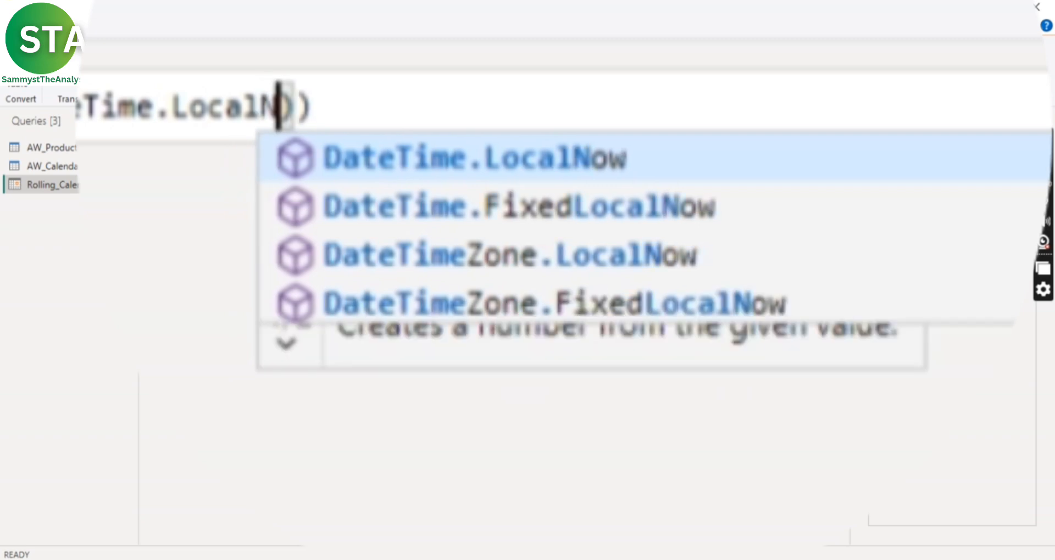
pyautogui.write('ow')
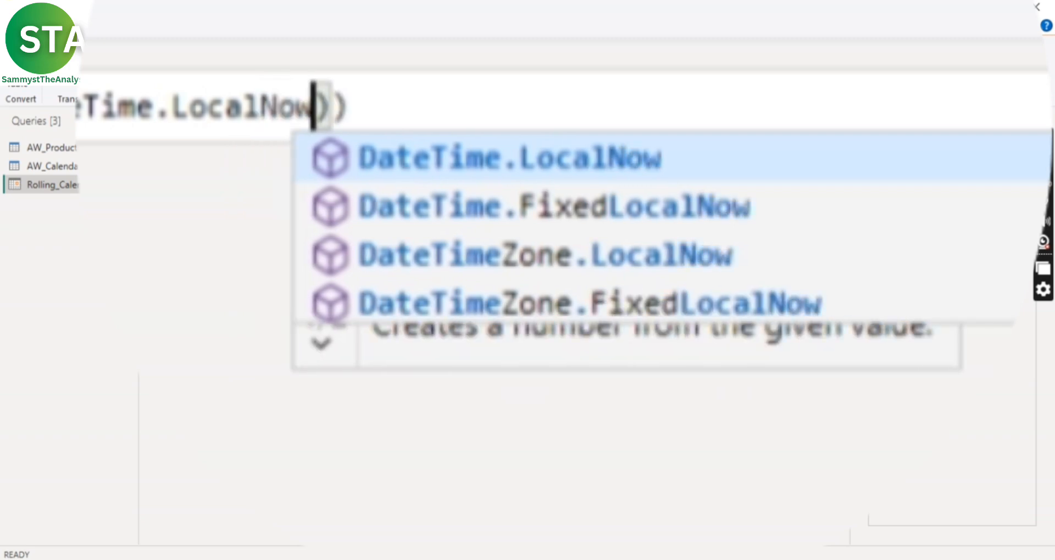
pyautogui.write('(')
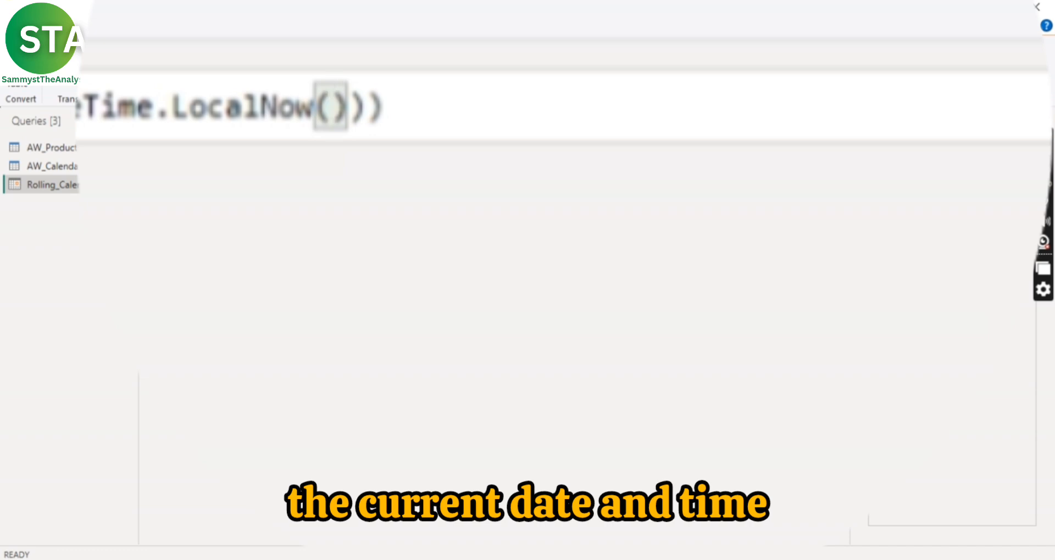
# Step: Subtract Number.From(Source) from the Number.From(DateTime.LocalNow()) expression and close the count argument with a comma
pyautogui.press('Right')
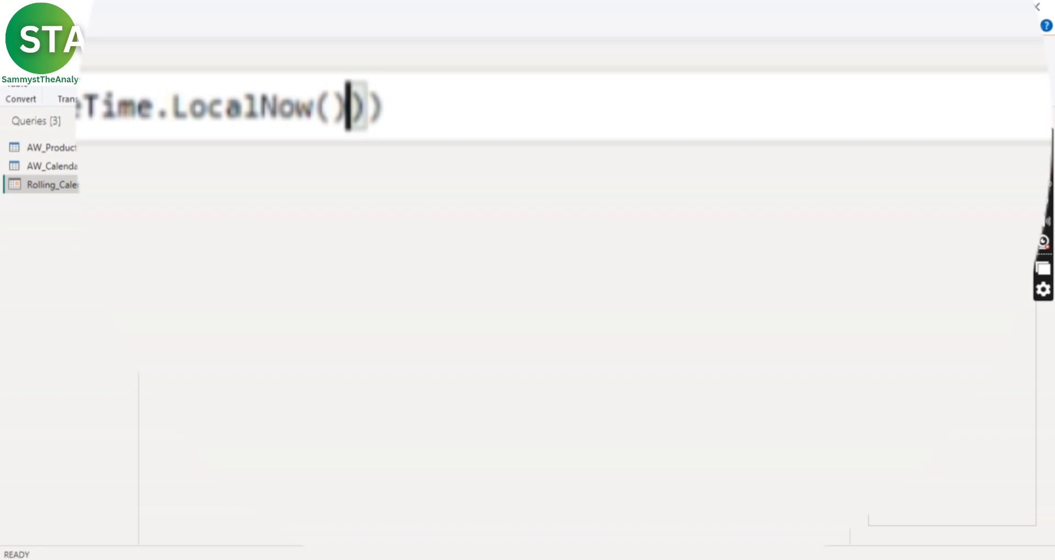
pyautogui.press('Right')
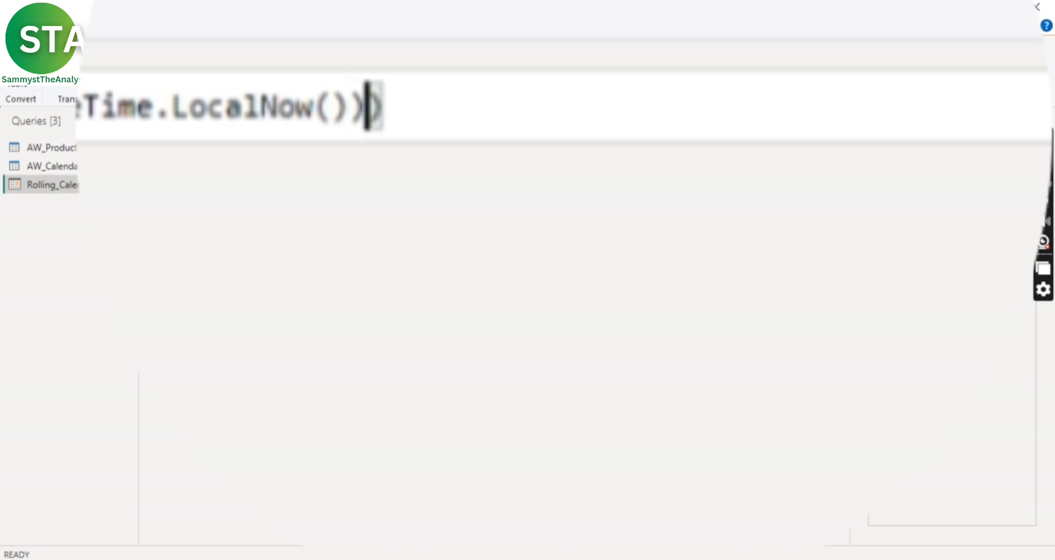
pyautogui.write('-')
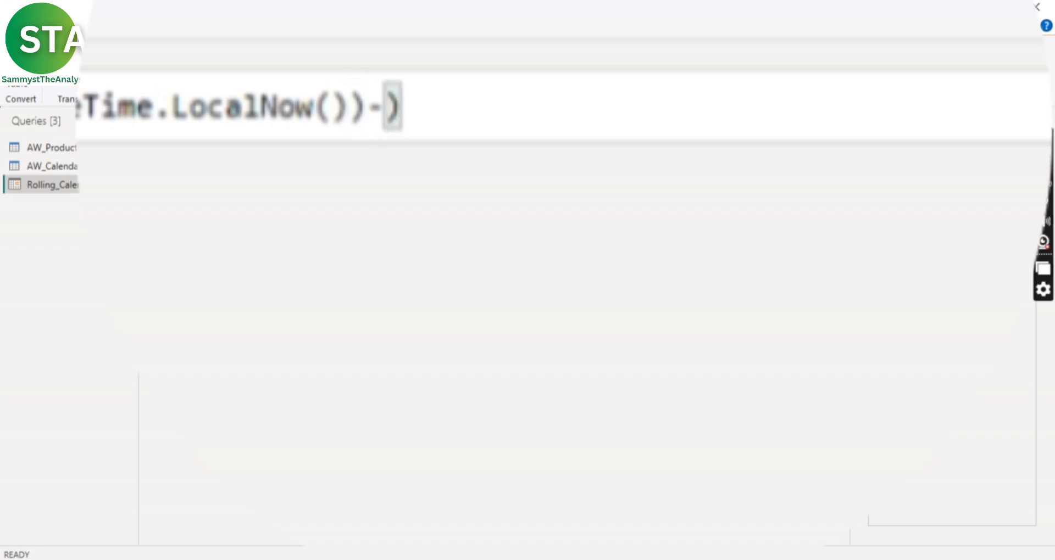
pyautogui.write('N')
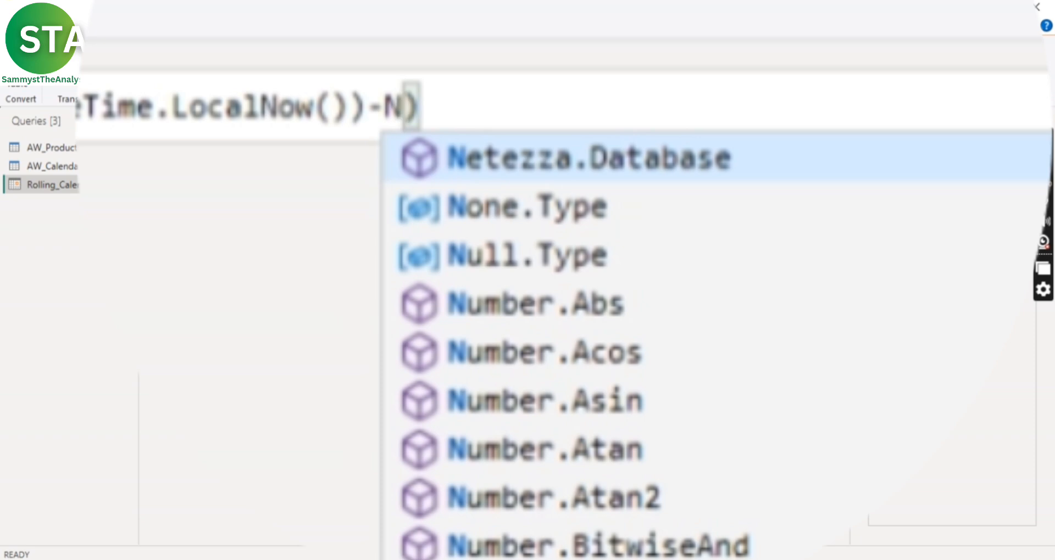
pyautogui.write('umber')
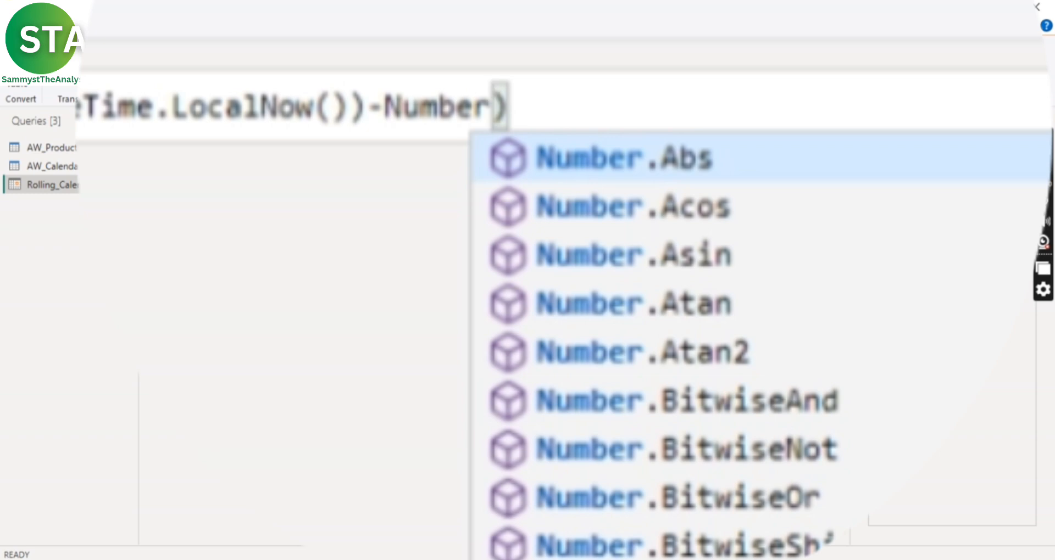
pyautogui.write('.From')
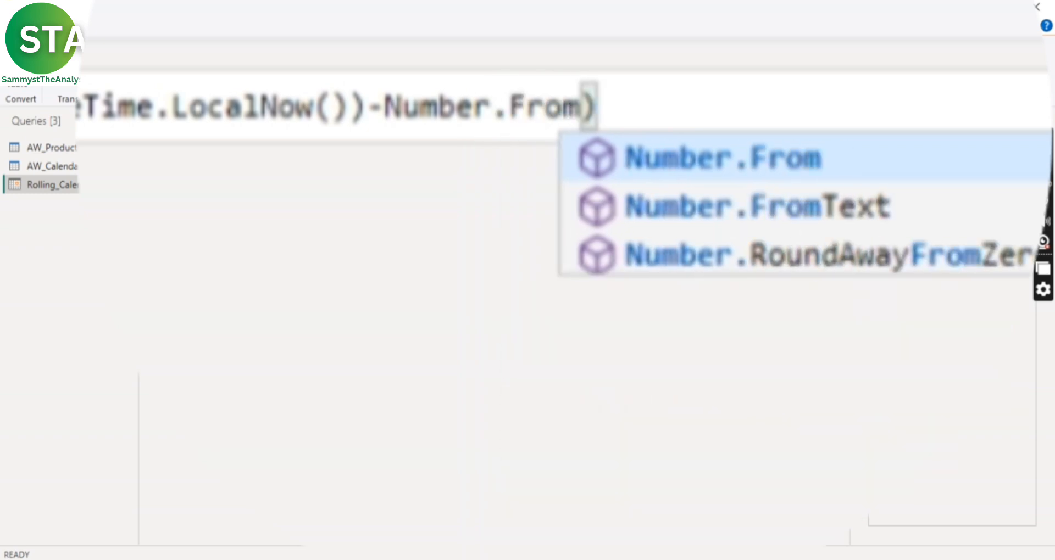
pyautogui.write('(')
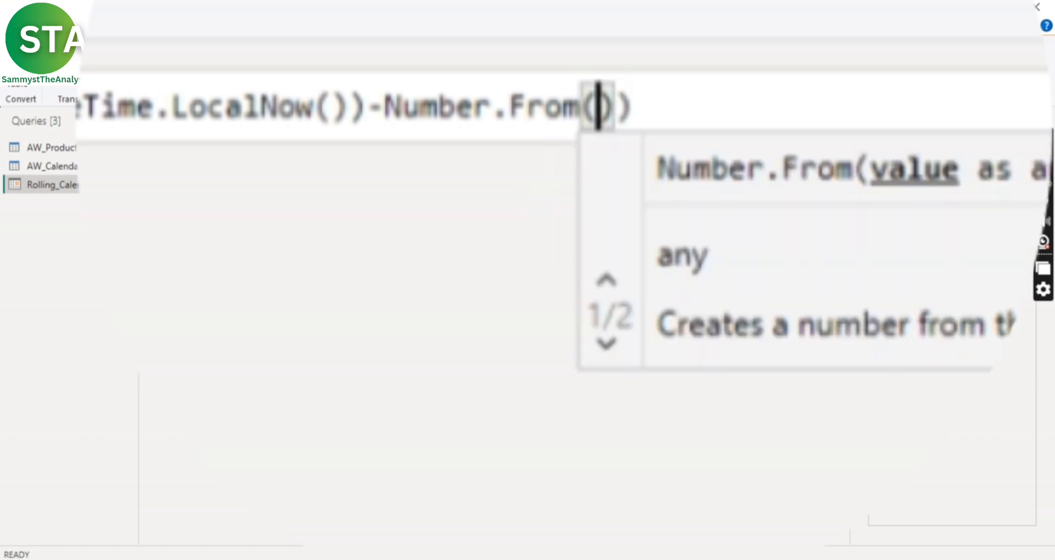
pyautogui.write('Source')
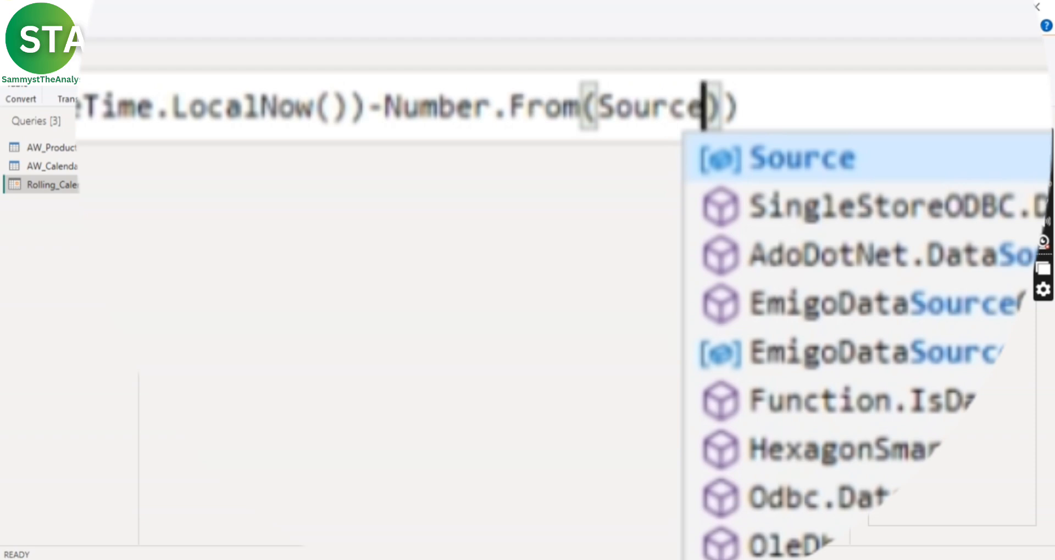
pyautogui.press('Escape')
pyautogui.write('),')
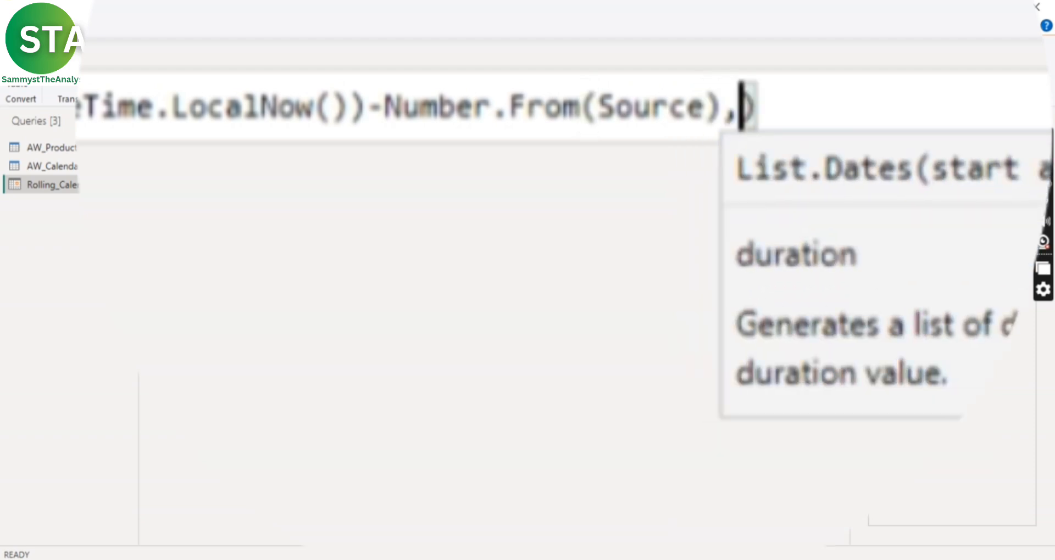
# Step: Begin the step argument of List.Dates, after the count argument's comma, with a lowercase #duration() function
pyautogui.write(' #')
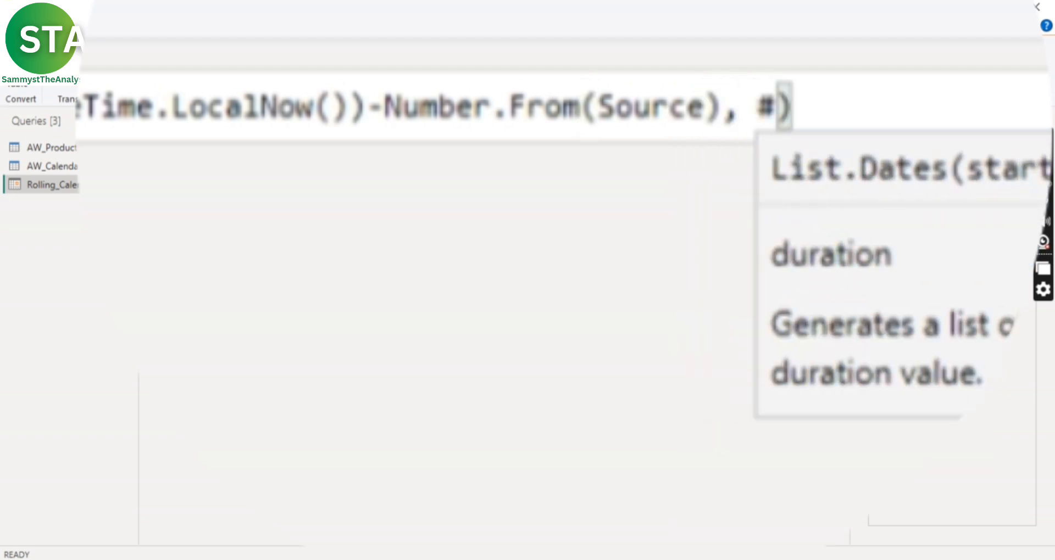
pyautogui.write('Dura')
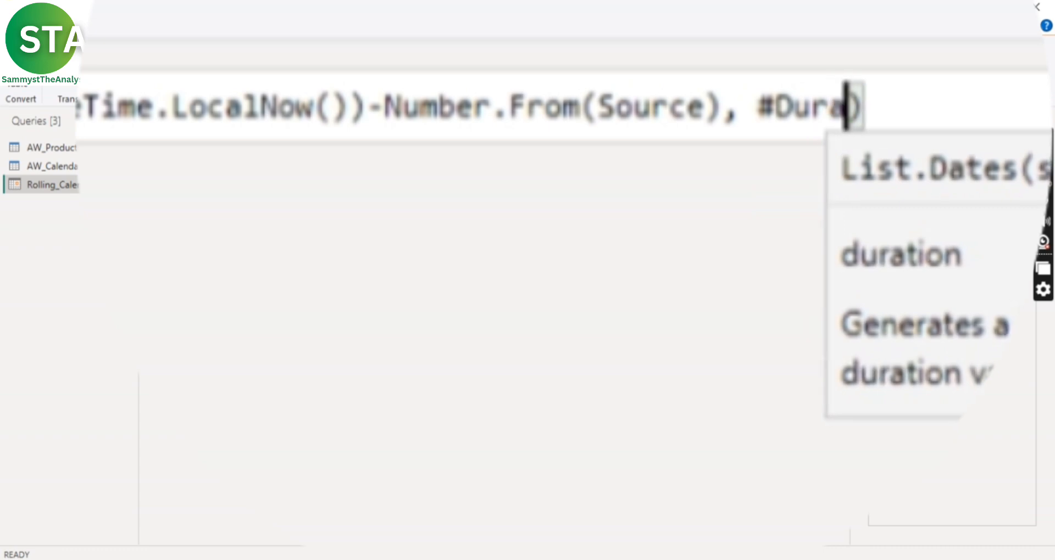
pyautogui.press('BackSpace')
pyautogui.press('BackSpace')
pyautogui.press('BackSpace')
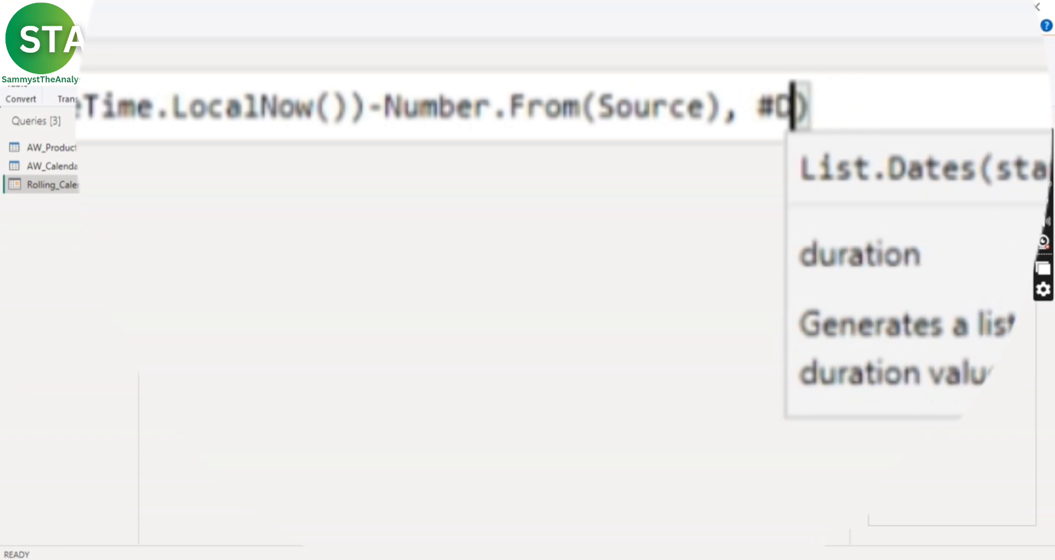
pyautogui.press('BackSpace')
pyautogui.write('du')
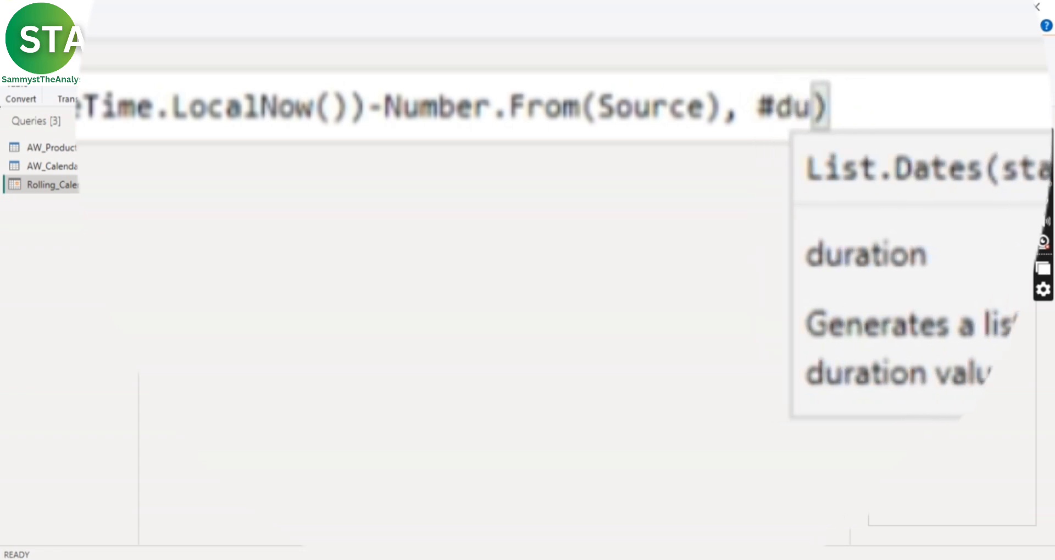
pyautogui.write('rati')
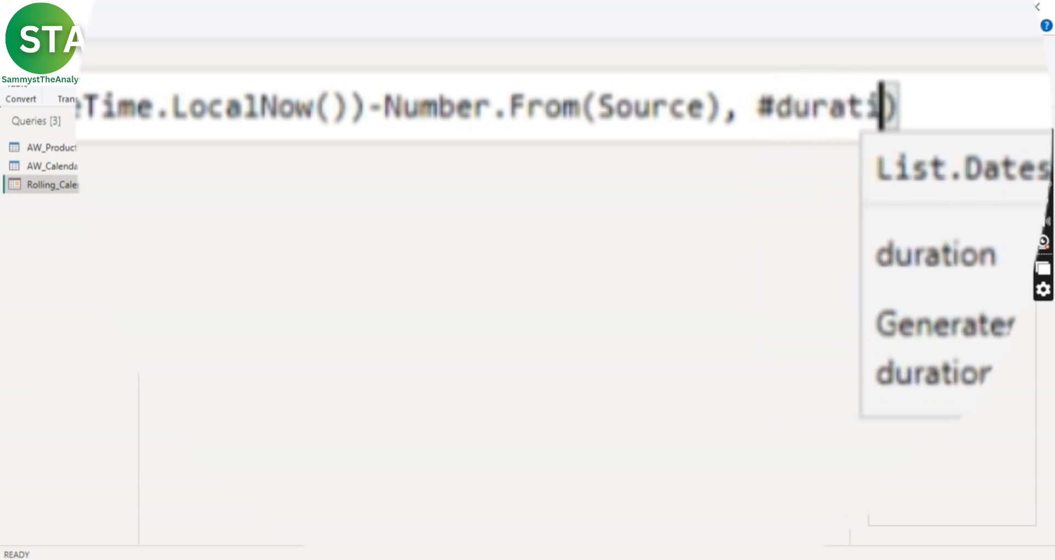
pyautogui.write('on')
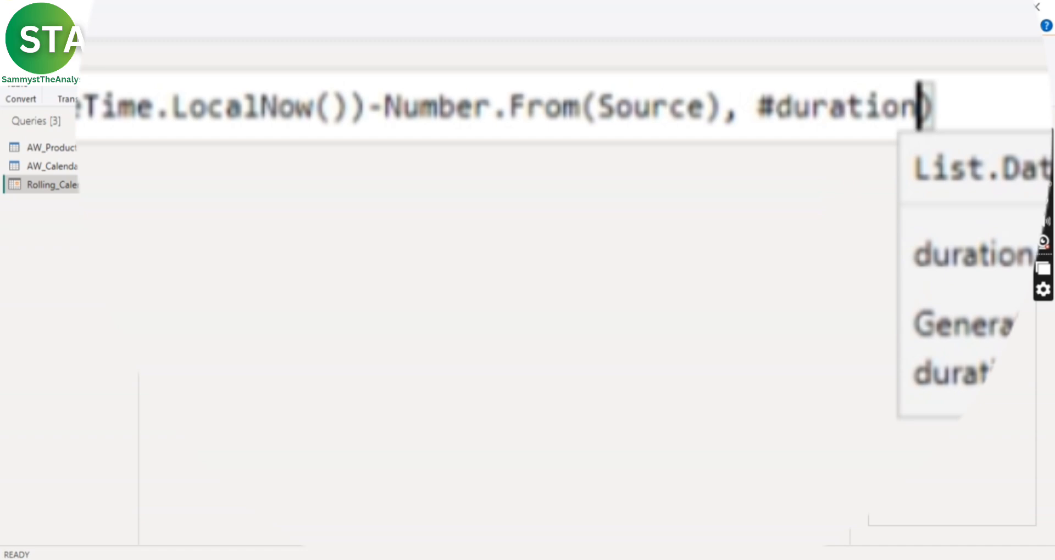
pyautogui.write('(')
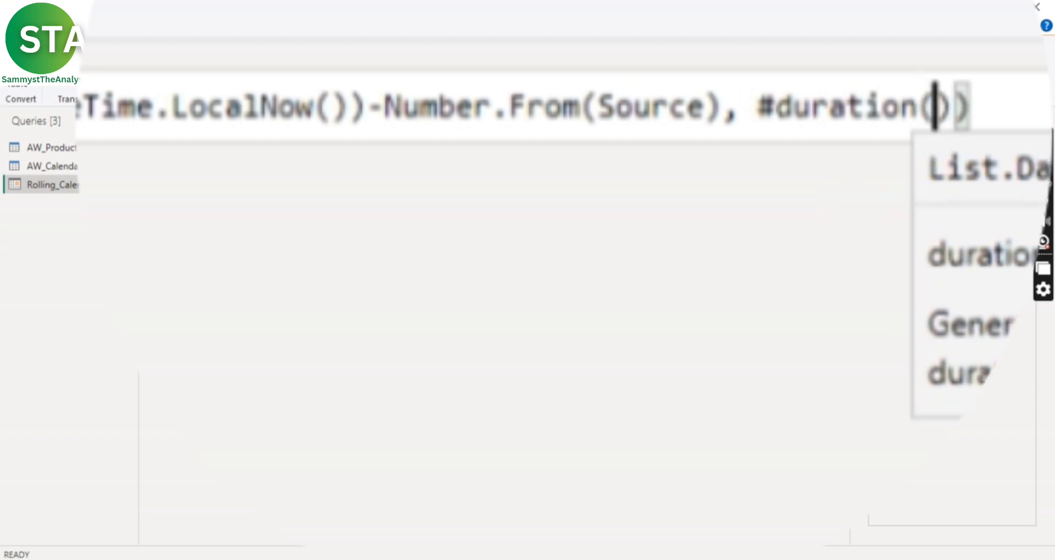
# Step: Fill the #duration function with the values 1,0,0,0 for a one-day interval
pyautogui.write('1,')
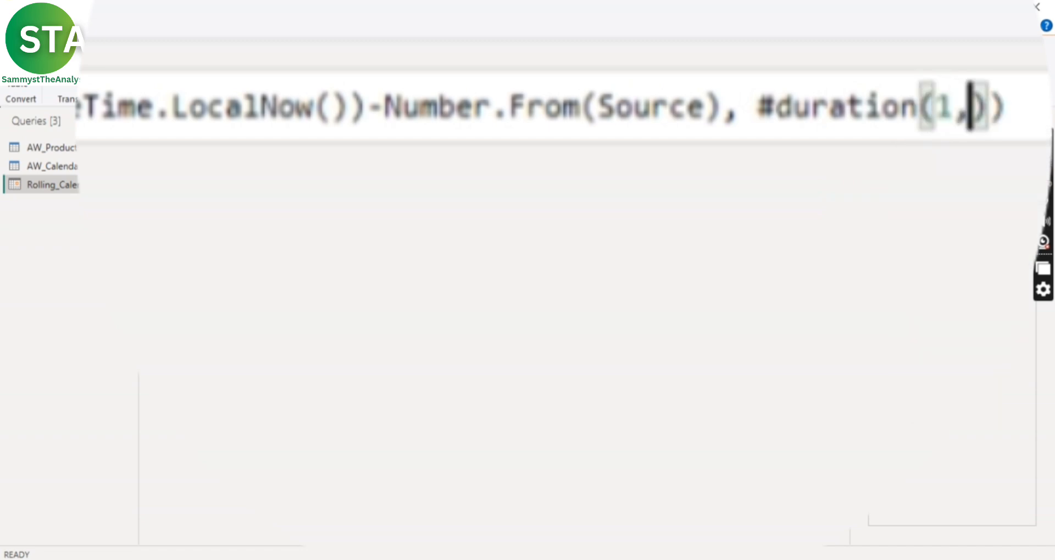
pyautogui.write('0,')
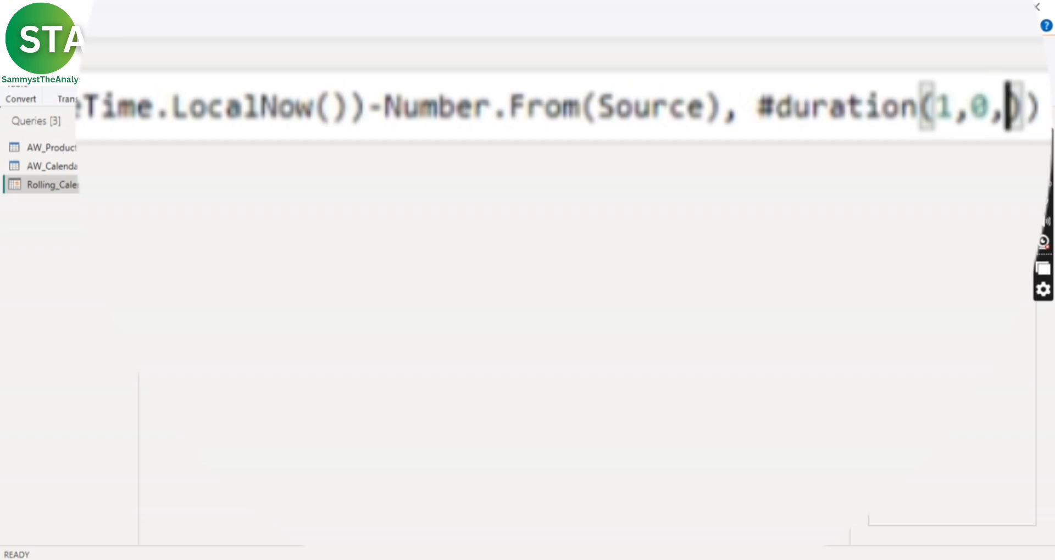
pyautogui.write('0,0')
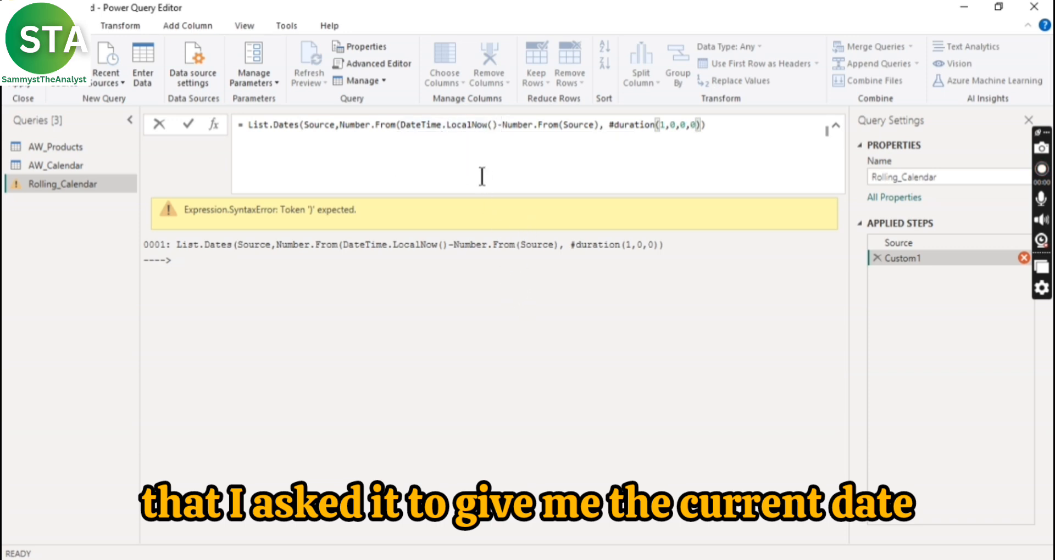
# Step: Try to apply the List.Dates formula with its duration of 1,0,0,0
pyautogui.moveTo(461, 126)
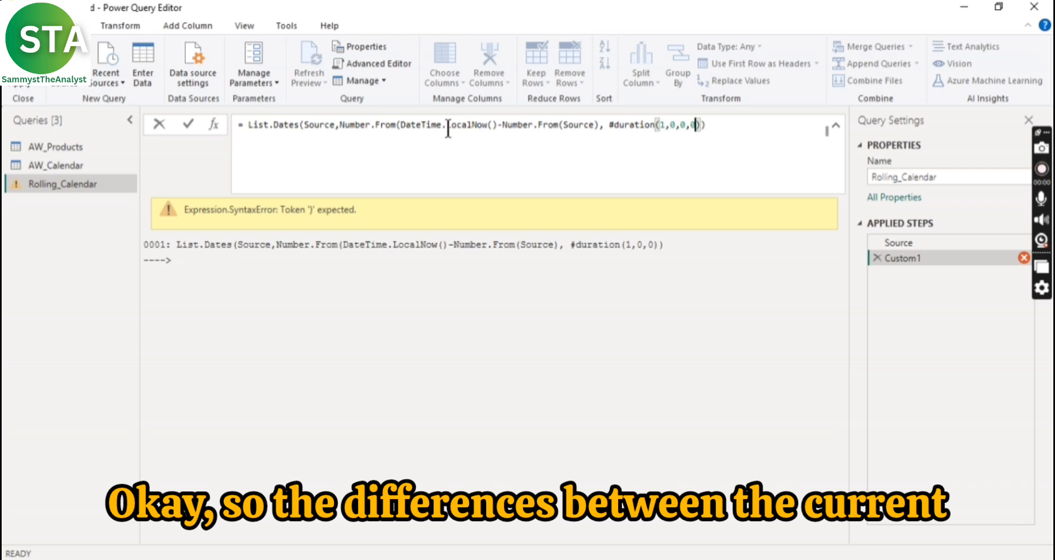
pyautogui.click(664, 125)
pyautogui.press('BackSpace')
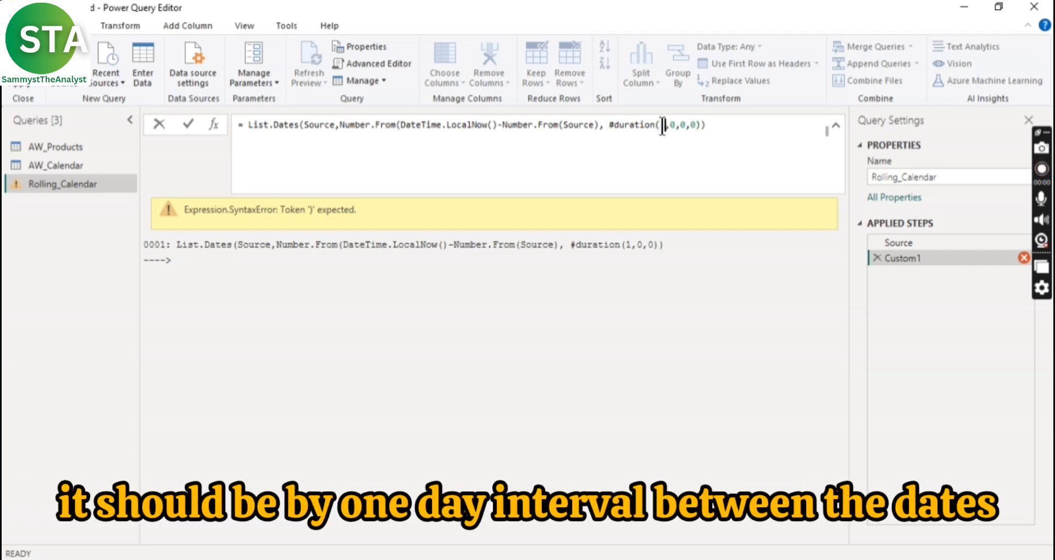
pyautogui.write('1')
pyautogui.write(')')
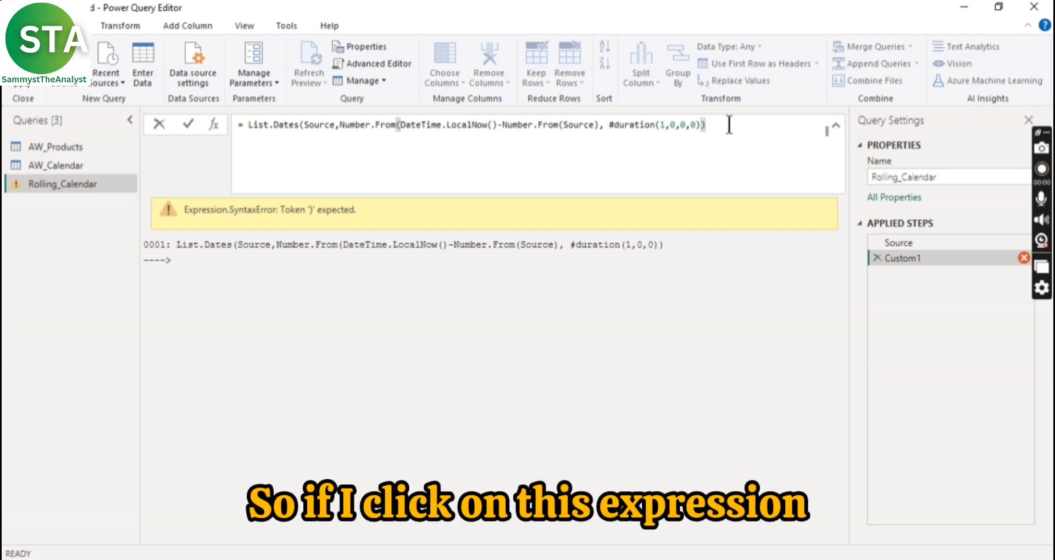
pyautogui.press('Return')
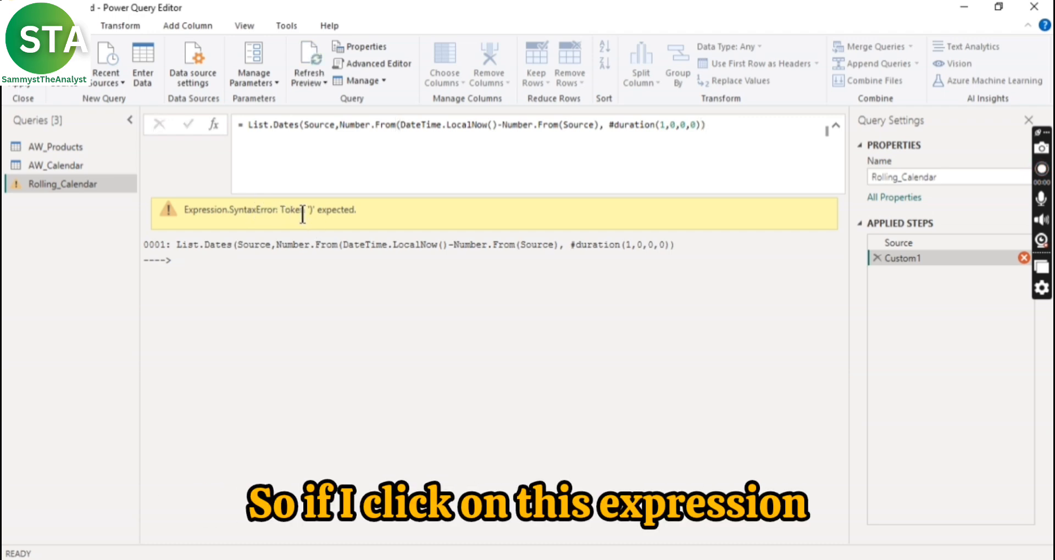
# Step: Add the missing closing parenthesis of Number.From after DateTime.LocalNow() and apply the List.Dates formula
pyautogui.click(637, 122)
pyautogui.write(')')
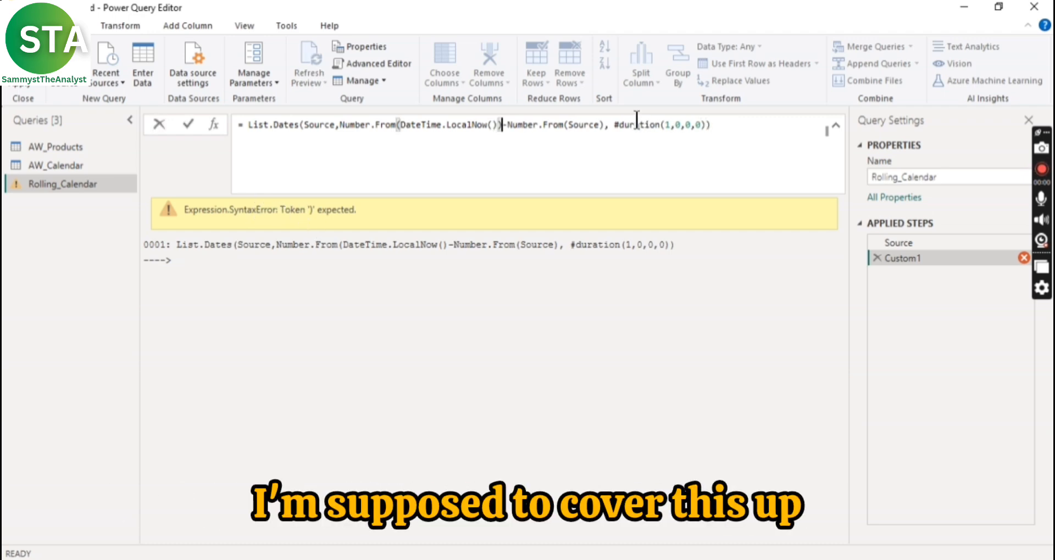
pyautogui.press('Return')
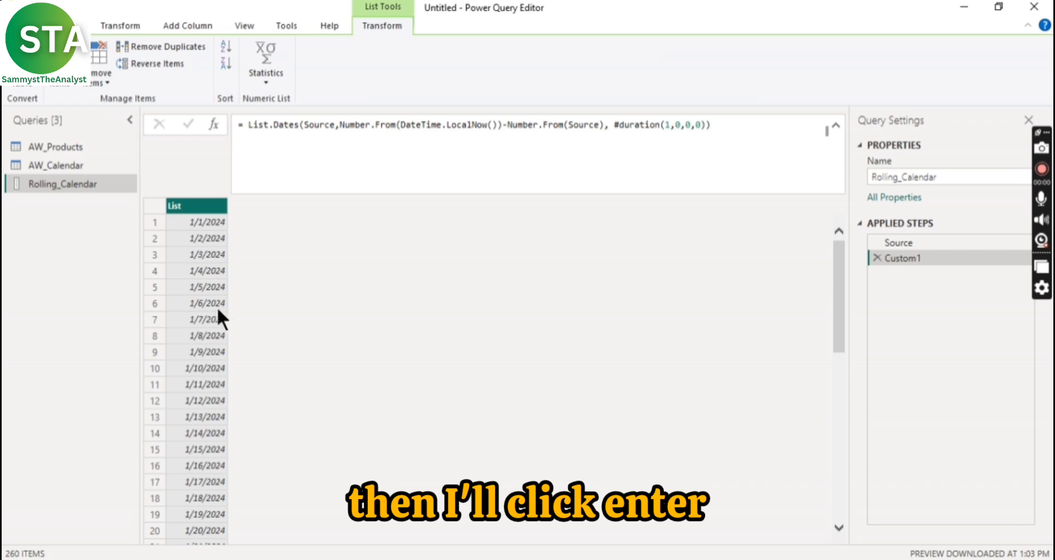
# Step: Check the generated date list from its first to its last entry
pyautogui.scroll(-20, 218, 310)
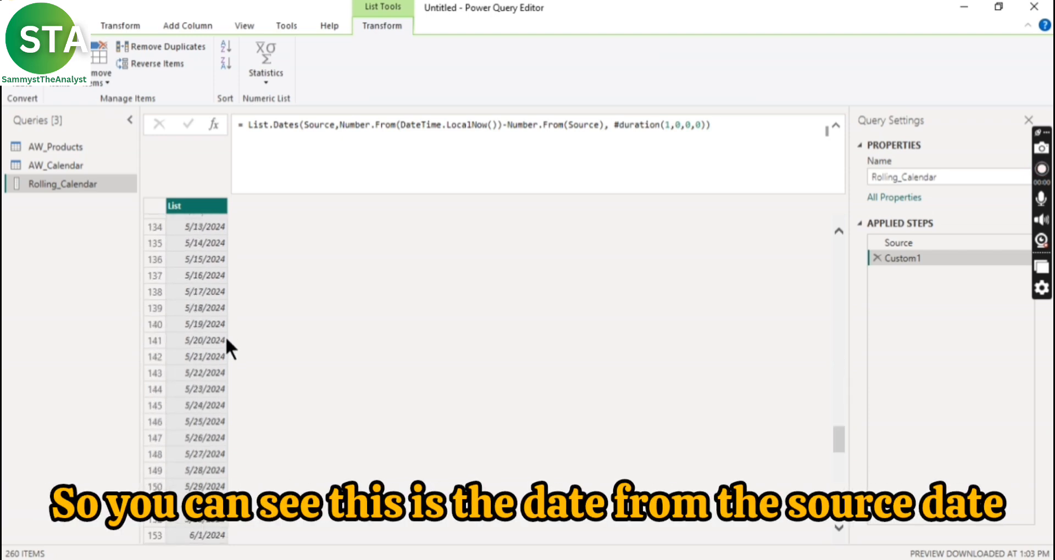
pyautogui.scroll(-15, 226, 340)
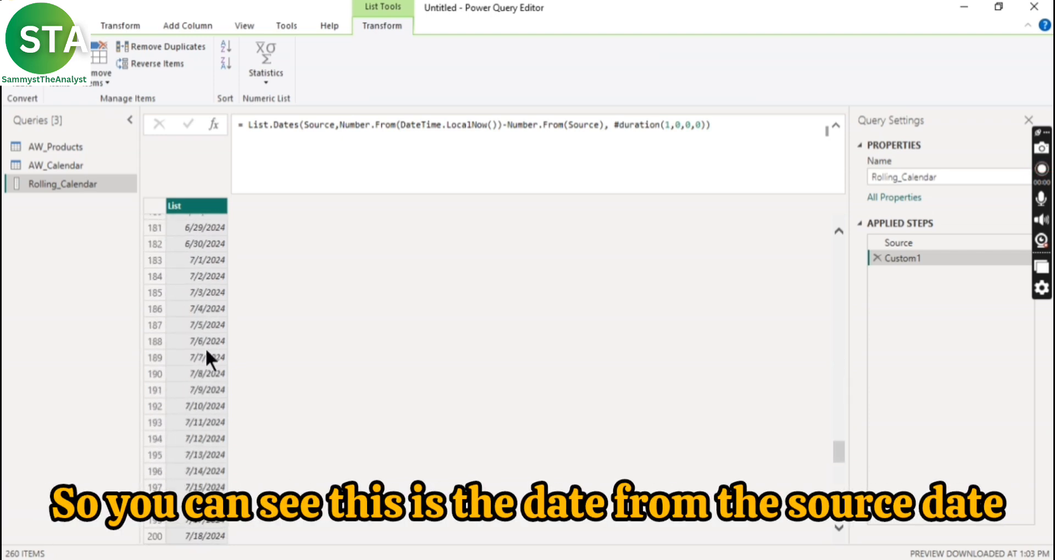
pyautogui.scroll(20, 210, 327)
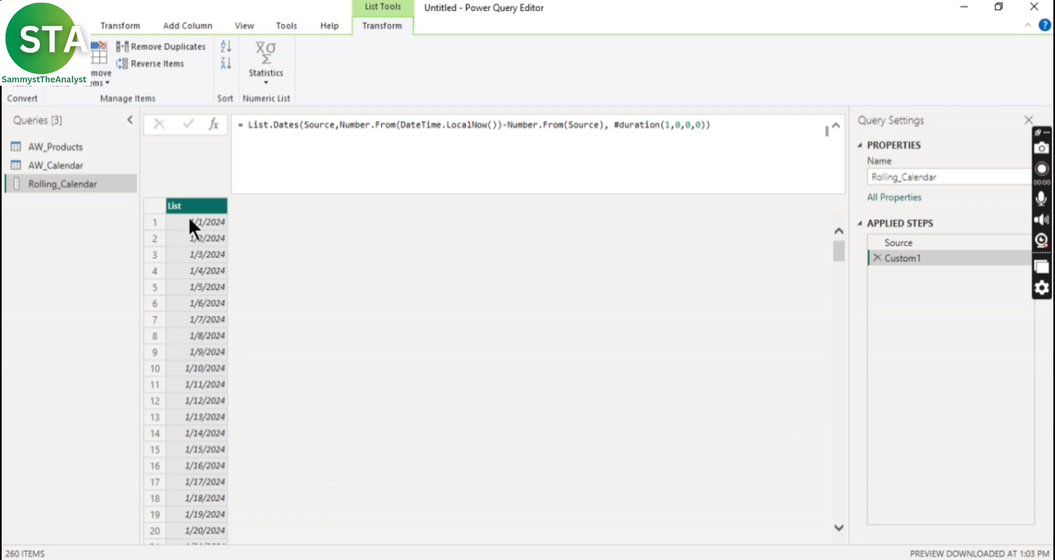
pyautogui.moveTo(838, 251); pyautogui.dragTo(847, 526)
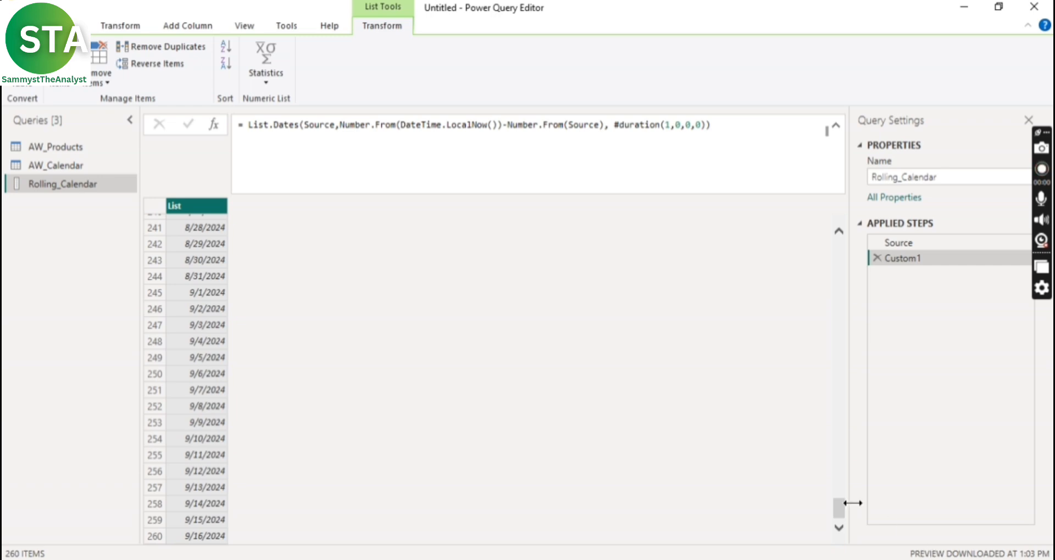
pyautogui.moveTo(839, 508)
pyautogui.mouseDown()
pyautogui.moveTo(831, 250)
pyautogui.moveTo(842, 515)
pyautogui.mouseUp()
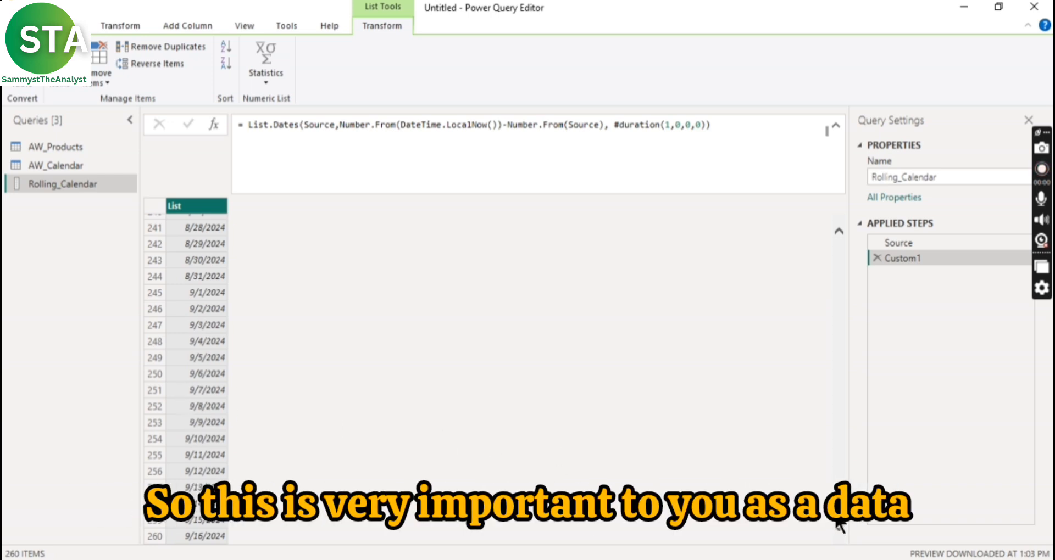
pyautogui.moveTo(842, 525); pyautogui.dragTo(839, 247)
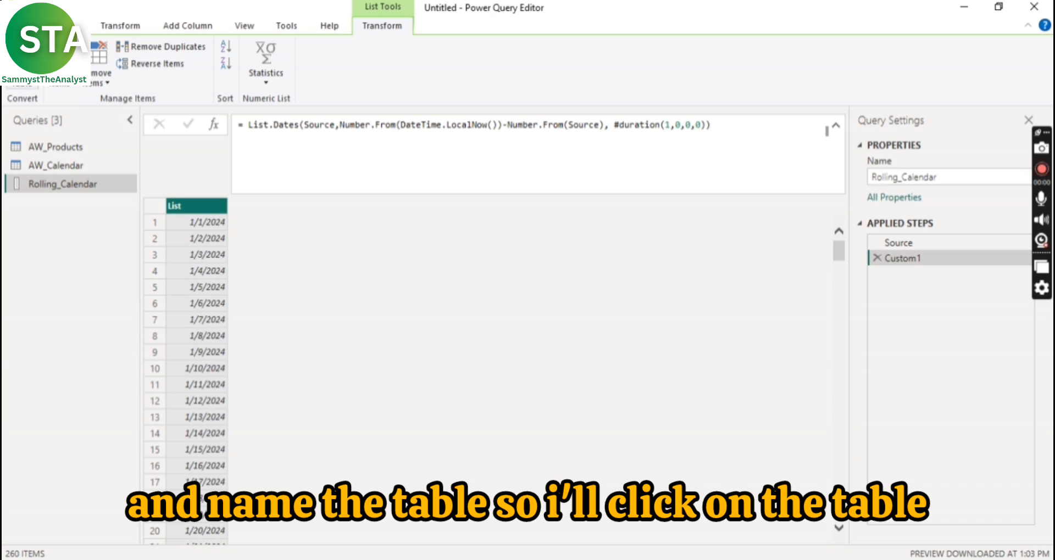
# Step: Convert the date list to a table with no delimiter and extra columns shown as errors, and rename its column Date
pyautogui.click(21, 82)
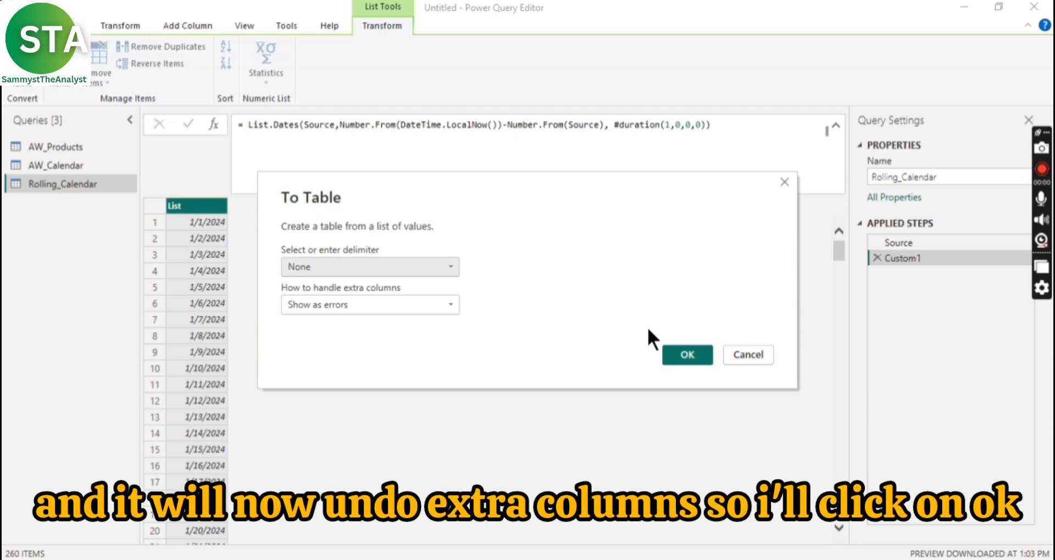
pyautogui.click(688, 355)
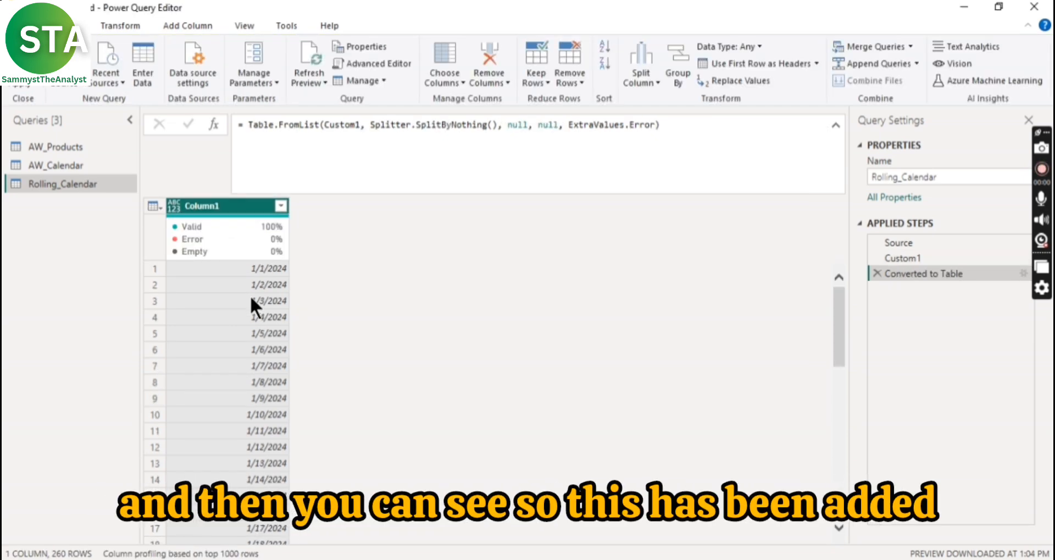
pyautogui.doubleClick(215, 205)
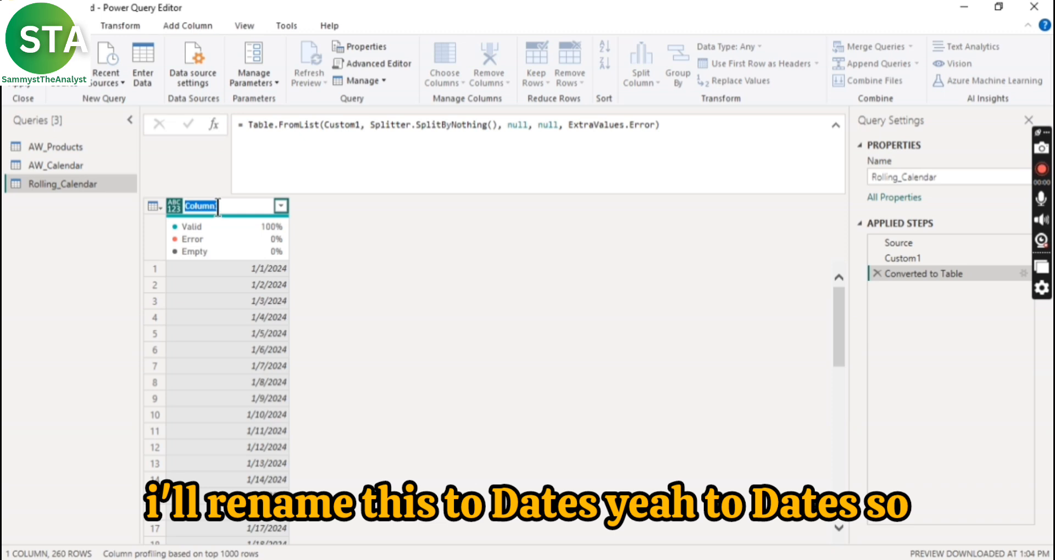
pyautogui.write('Date')
pyautogui.press('Return')
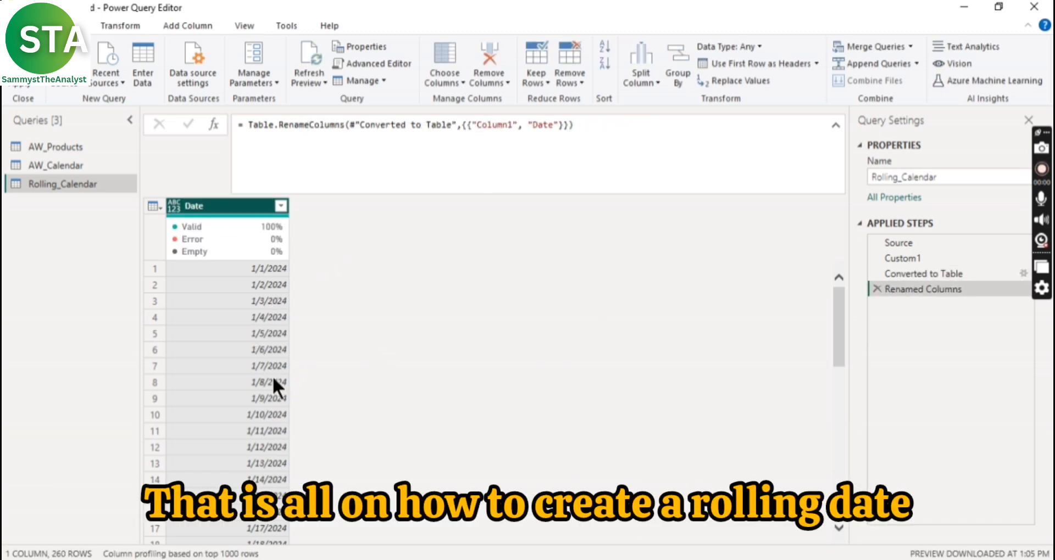
# Step: Look through the dates in the Date column of the Rolling_Calendar table
pyautogui.scroll(-15, 240, 326)
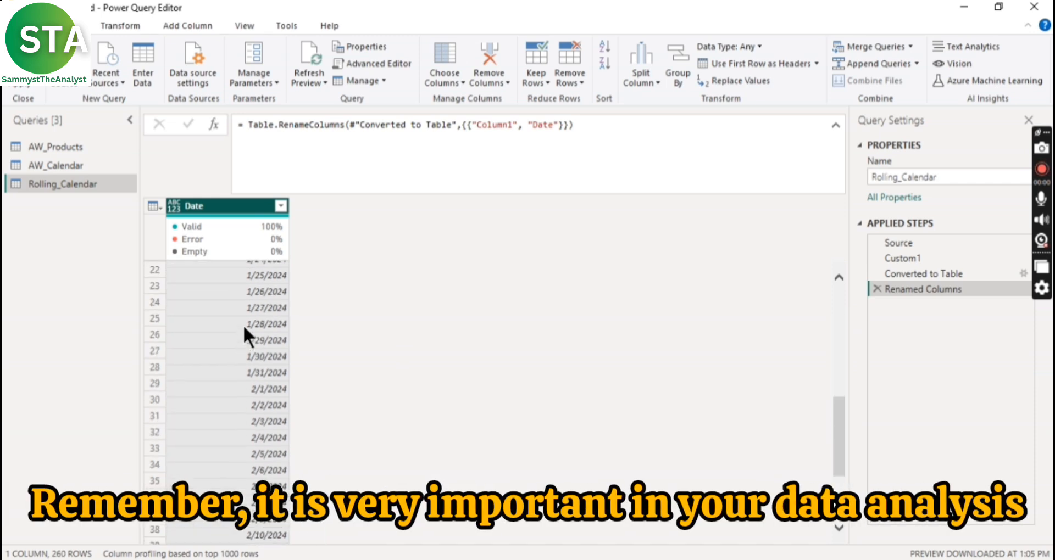
pyautogui.scroll(-20, 242, 323)
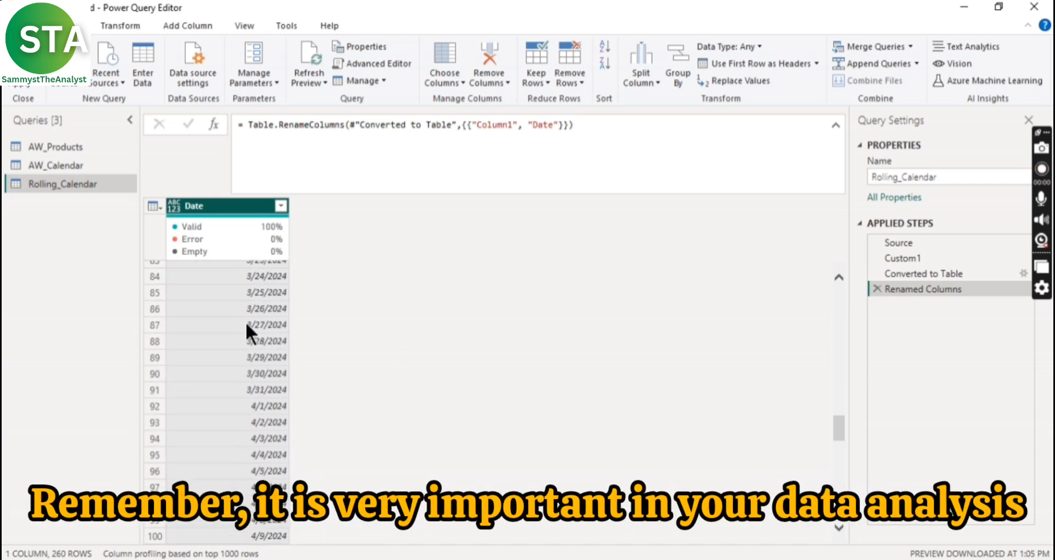
pyautogui.scroll(-7, 251, 327)
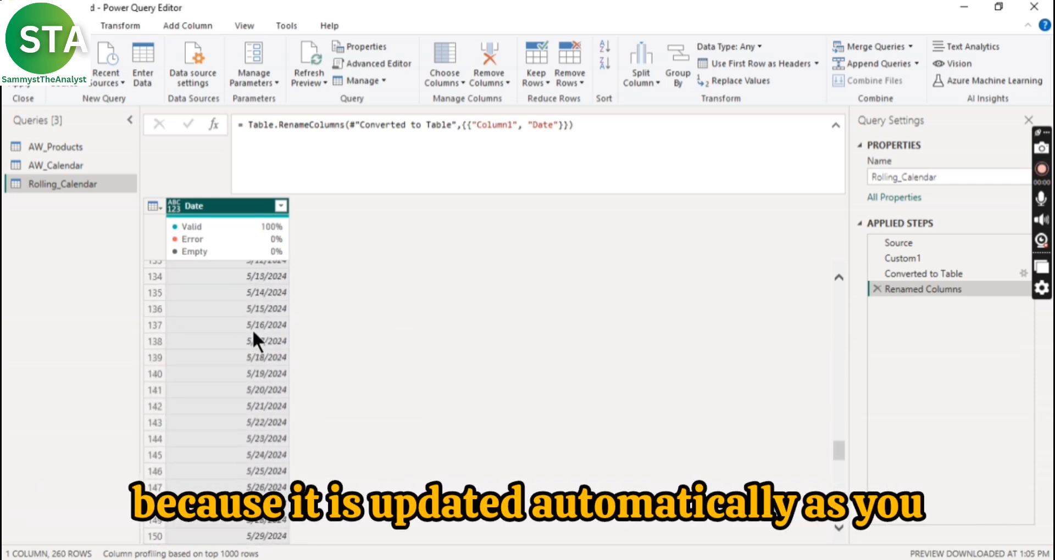
pyautogui.scroll(-20, 254, 329)
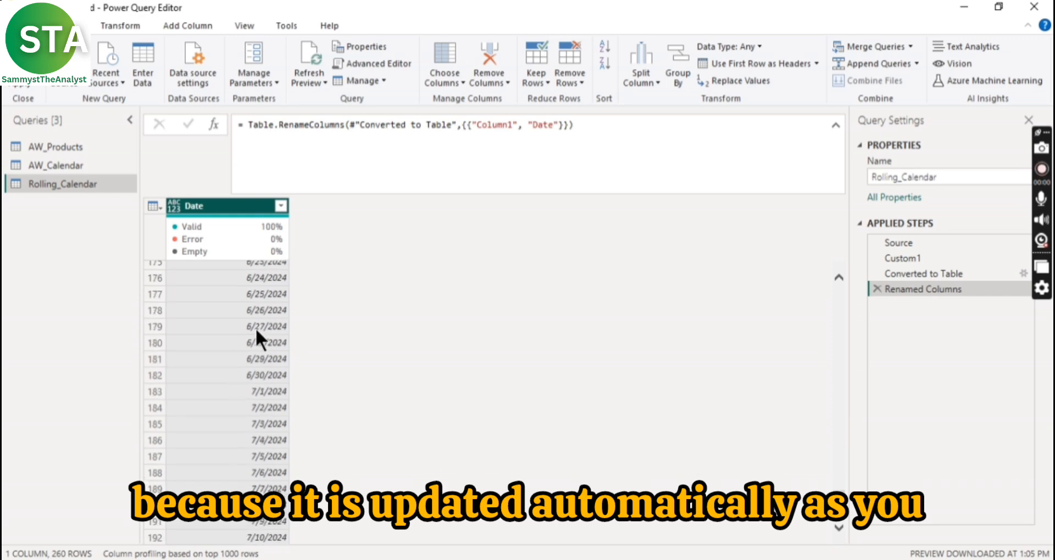
pyautogui.scroll(20, 257, 332)
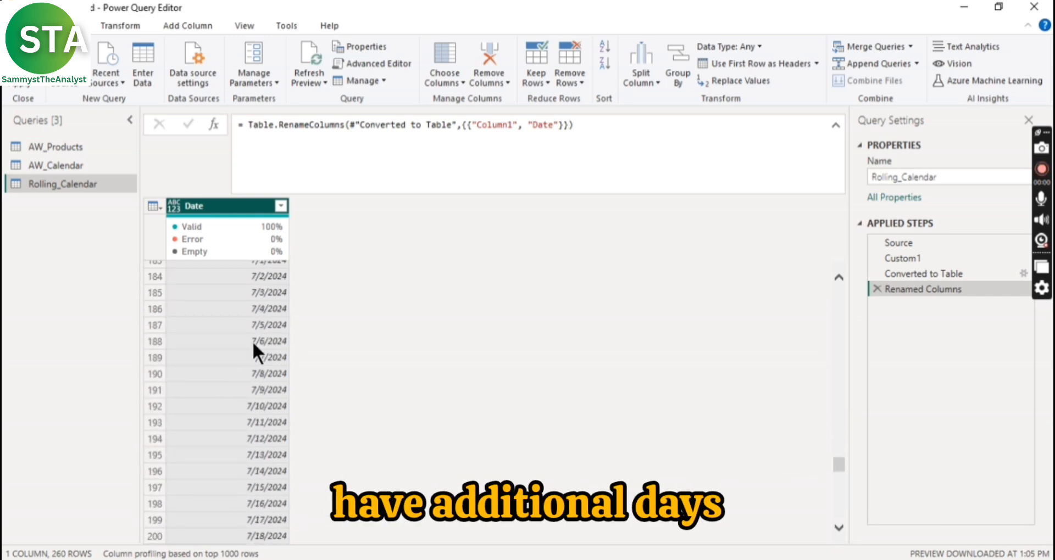
pyautogui.scroll(20, 255, 329)
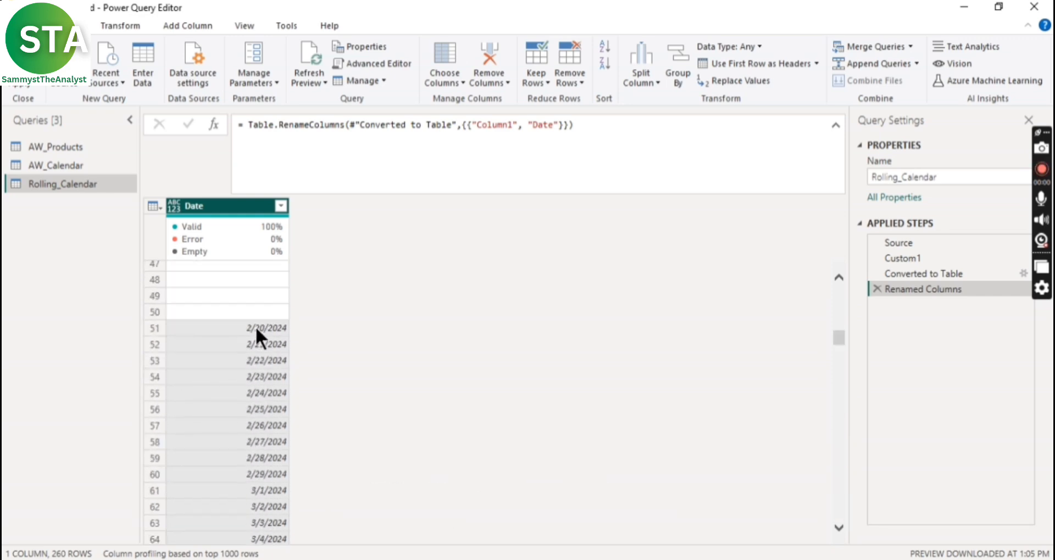
pyautogui.scroll(16, 255, 326)
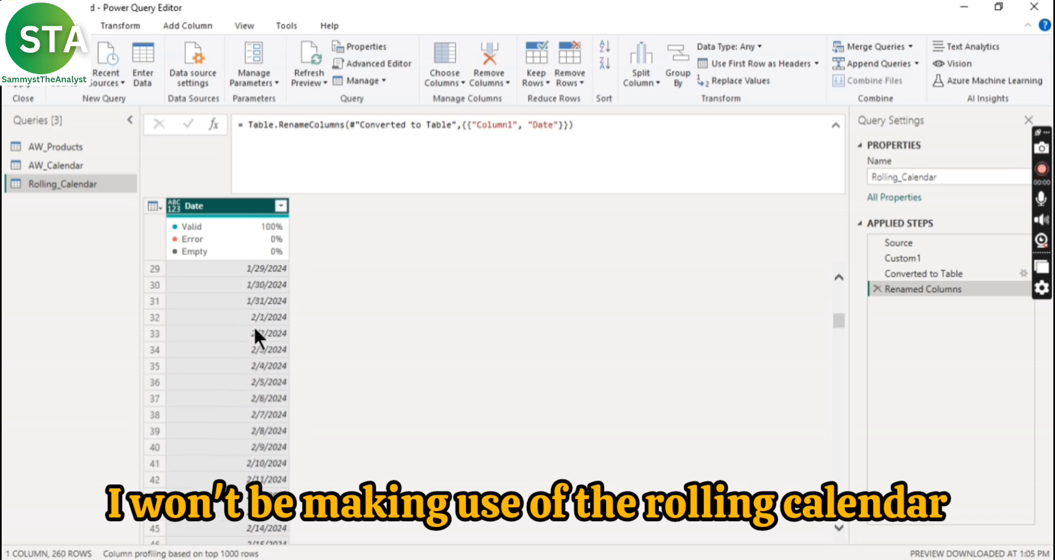